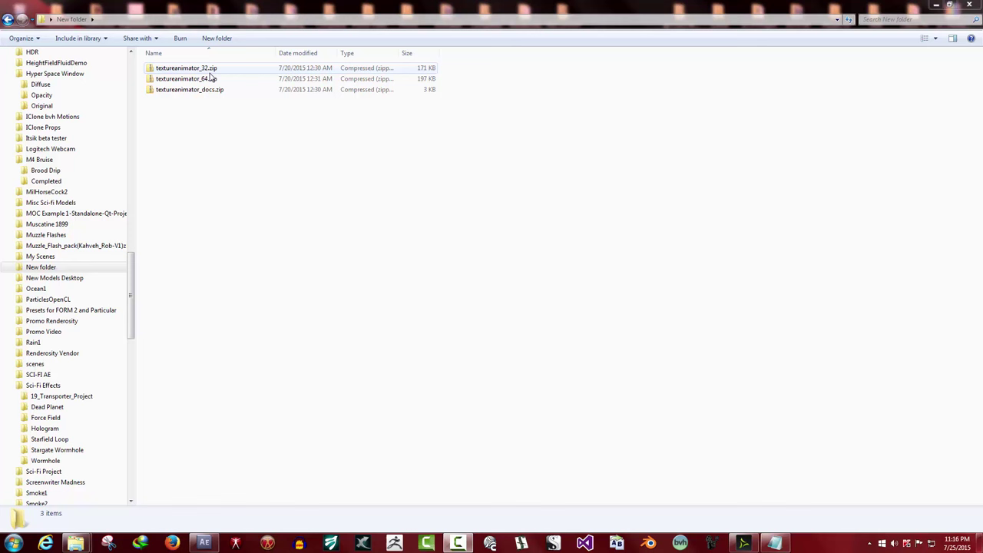
- Inspect the 32-bit, 64-bit and docs zip details, then bring Readme_TextureAnimator.txt up in Notepad
click(177, 71)
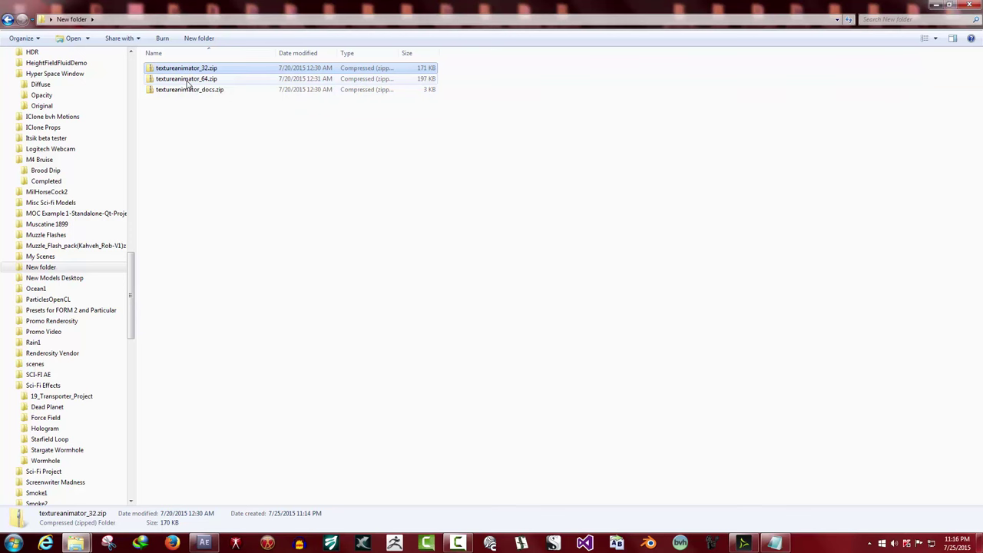
click(186, 79)
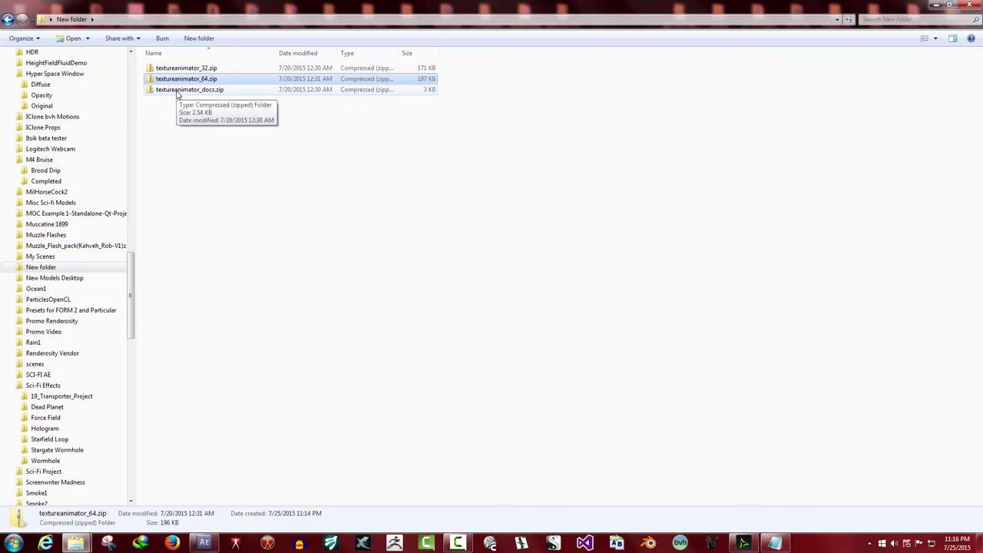
click(178, 91)
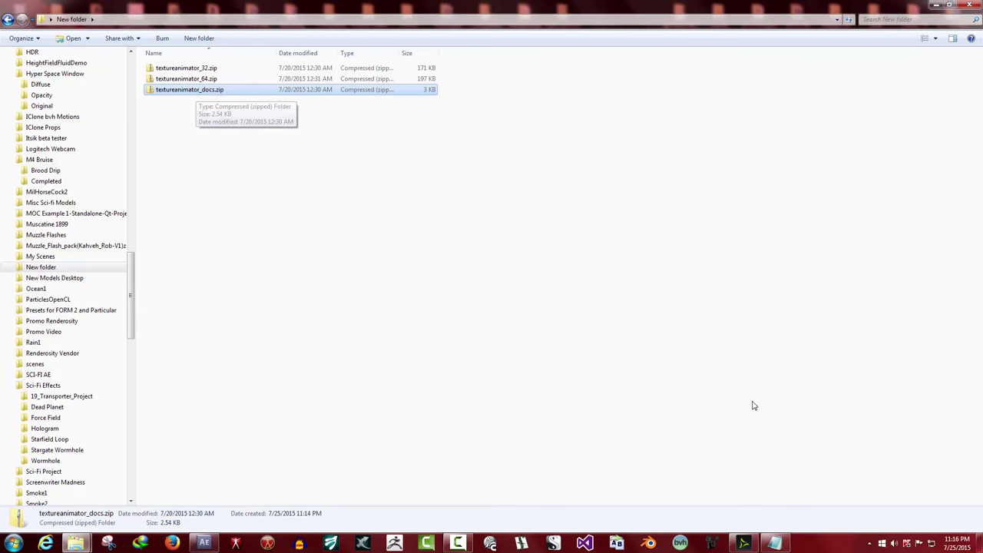
click(774, 544)
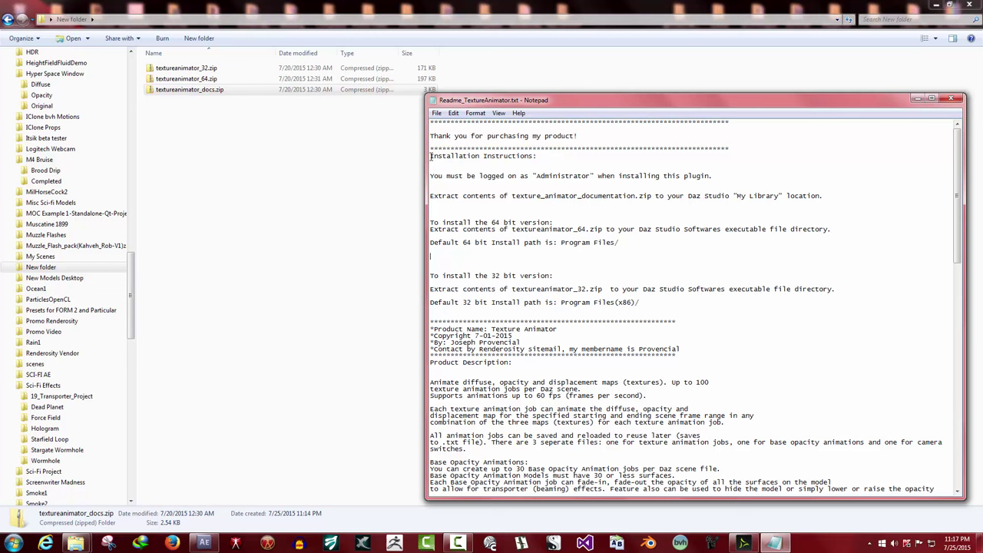
- Highlight the 'Installation Instructions' heading and the quoted word 'Administrator' in the readme
drag(430, 157, 545, 156)
click(545, 156)
drag(532, 176, 594, 176)
click(600, 178)
drag(594, 176, 533, 176)
click(558, 176)
drag(532, 175, 593, 175)
click(545, 175)
drag(533, 176, 595, 176)
click(592, 175)
drag(594, 175, 533, 176)
click(555, 204)
- Begin an Extract All of textureanimator_docs.zip
click(244, 116)
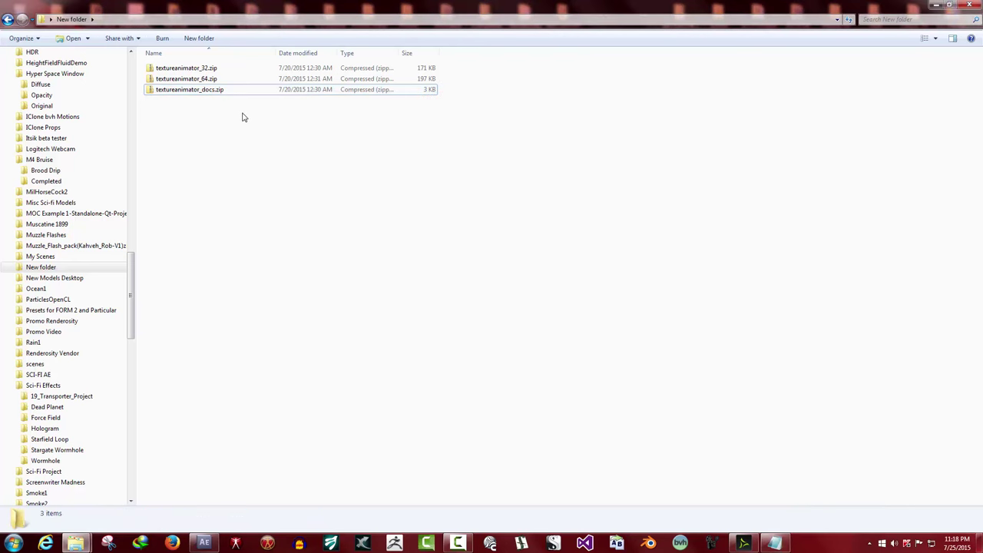
right_click(185, 94)
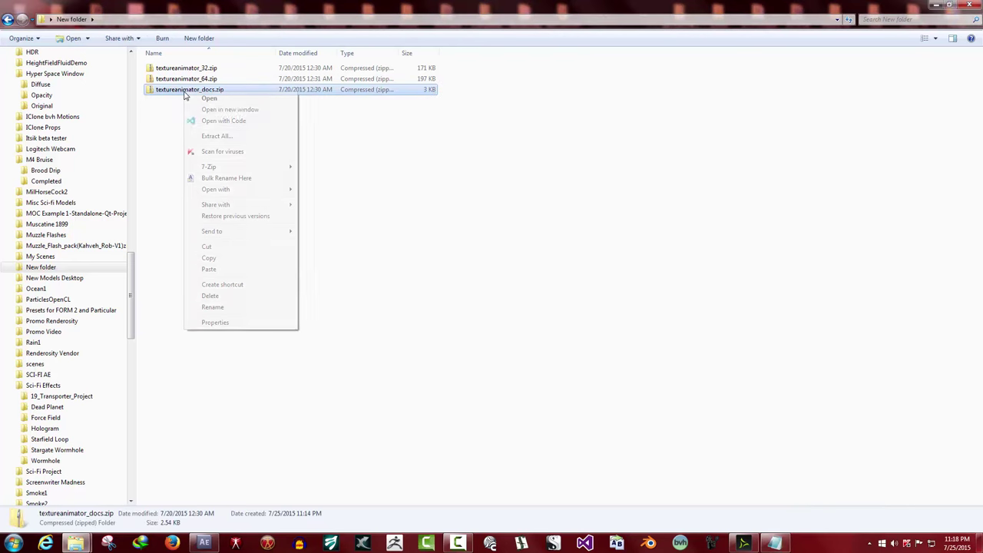
click(236, 138)
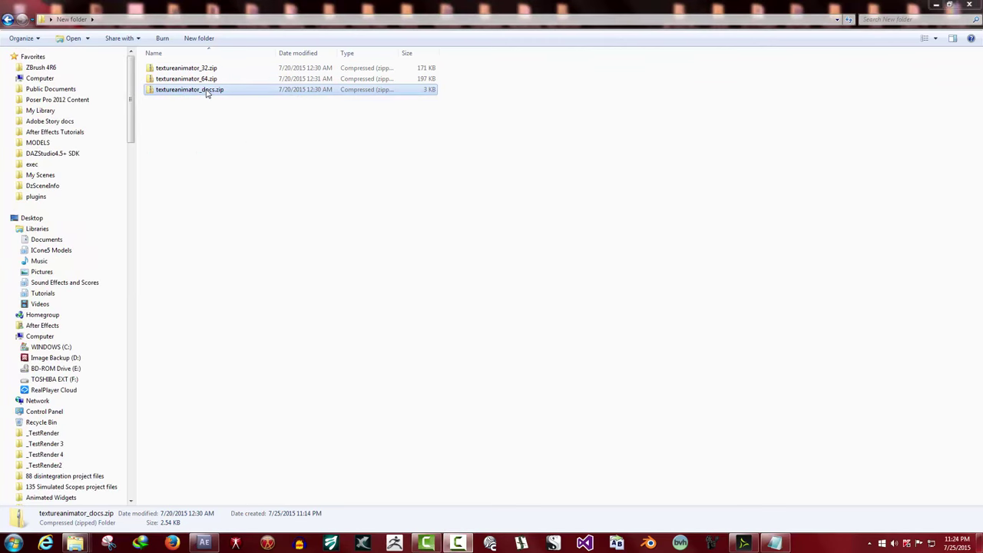
right_click(206, 92)
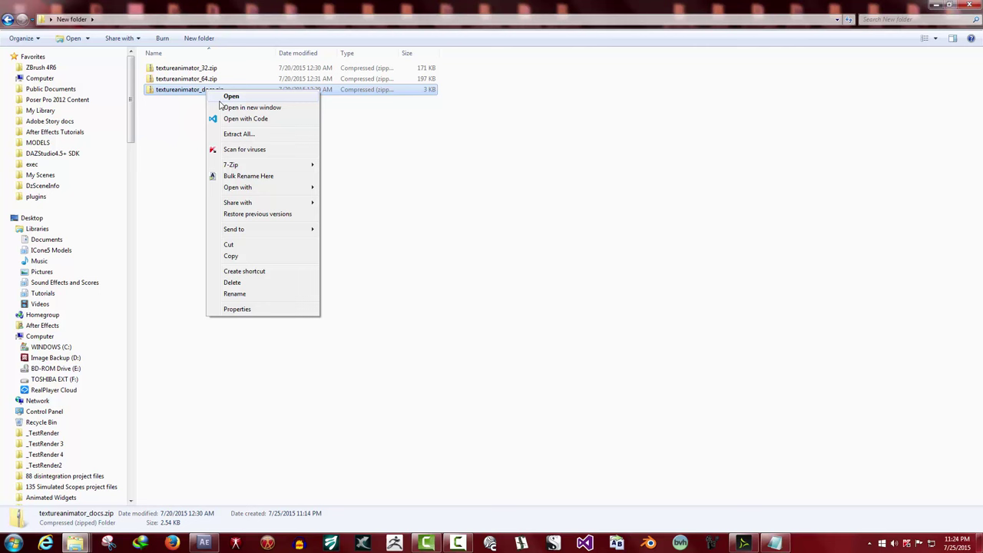
click(240, 134)
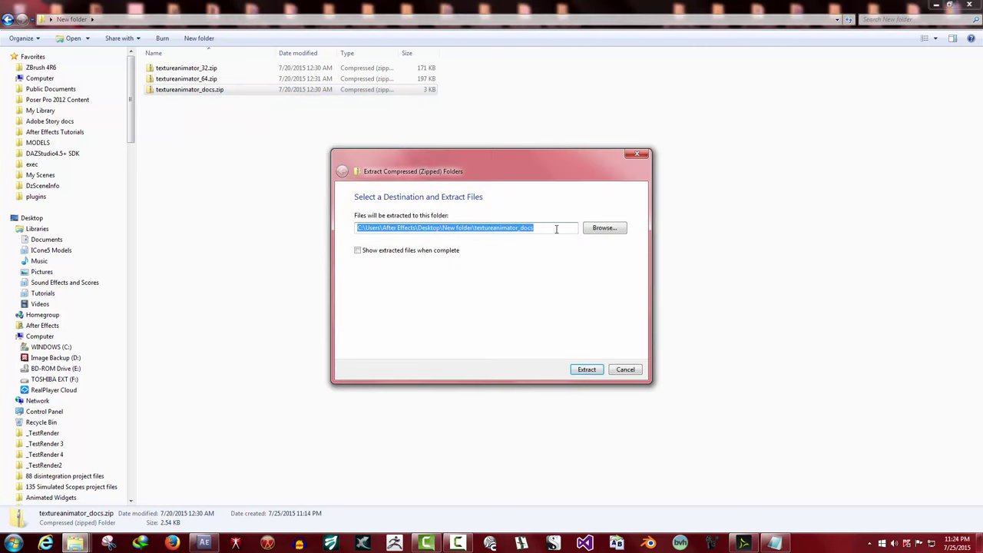
- Extract the docs into Documents\DAZ 3D\Studio\My Library, merging with the existing Documentation folder
click(604, 228)
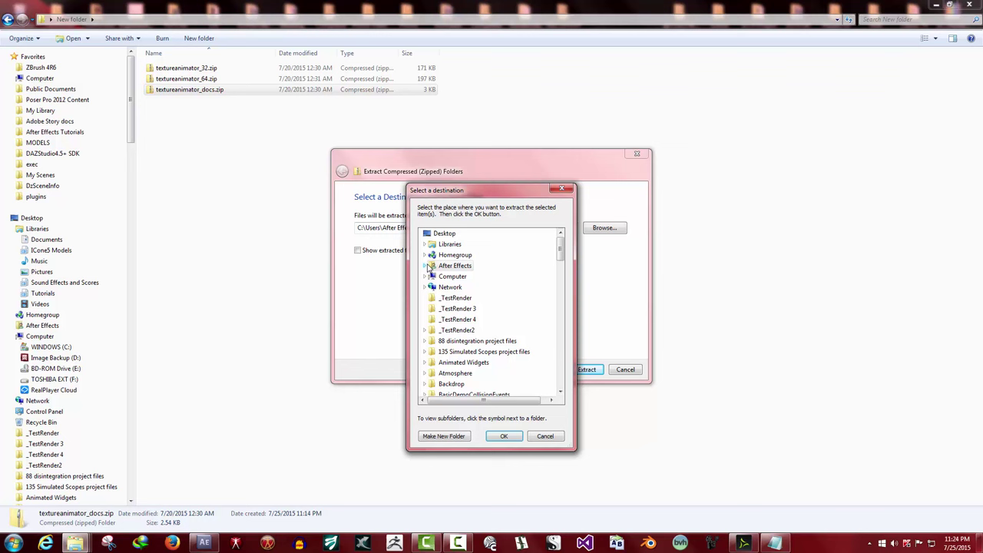
click(424, 265)
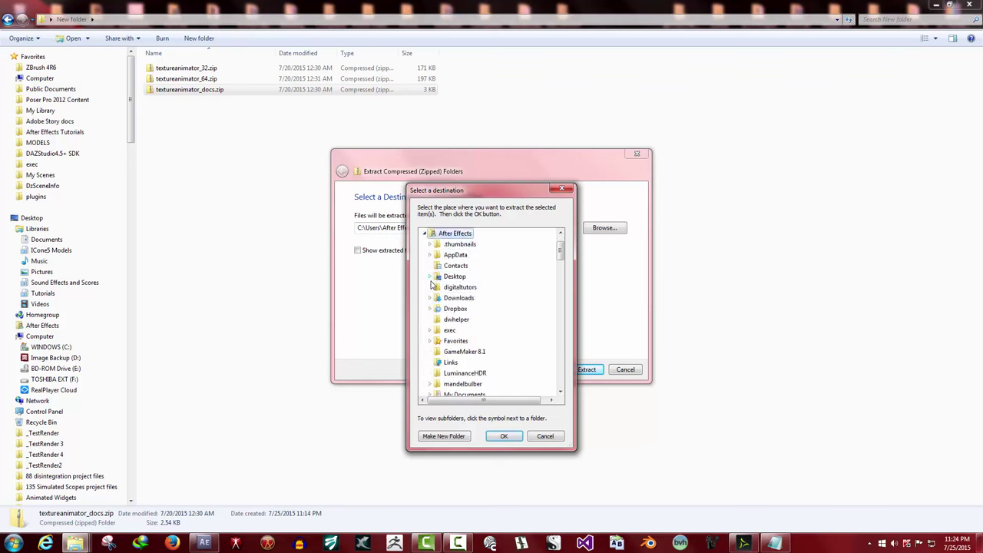
scroll(473, 308, down, 1)
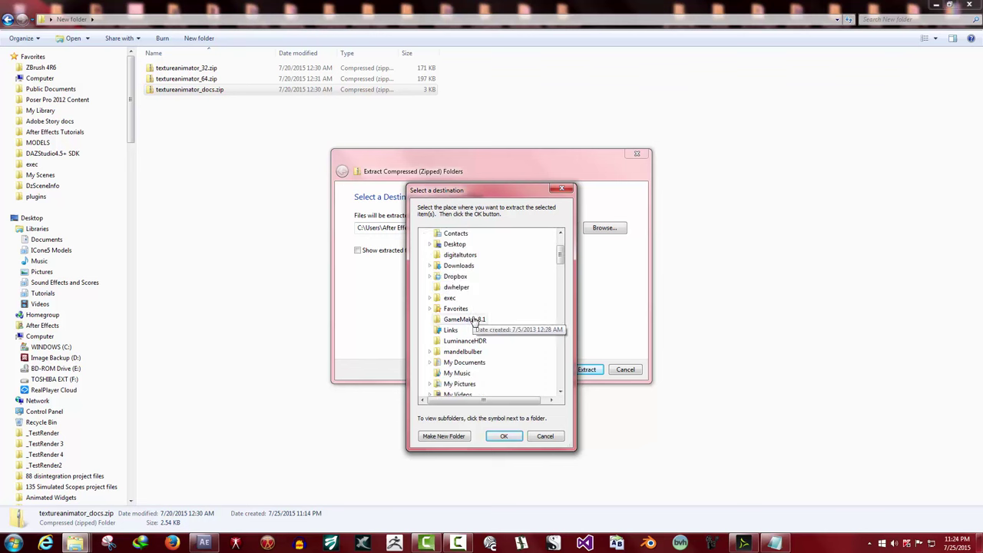
scroll(473, 312, up, 1)
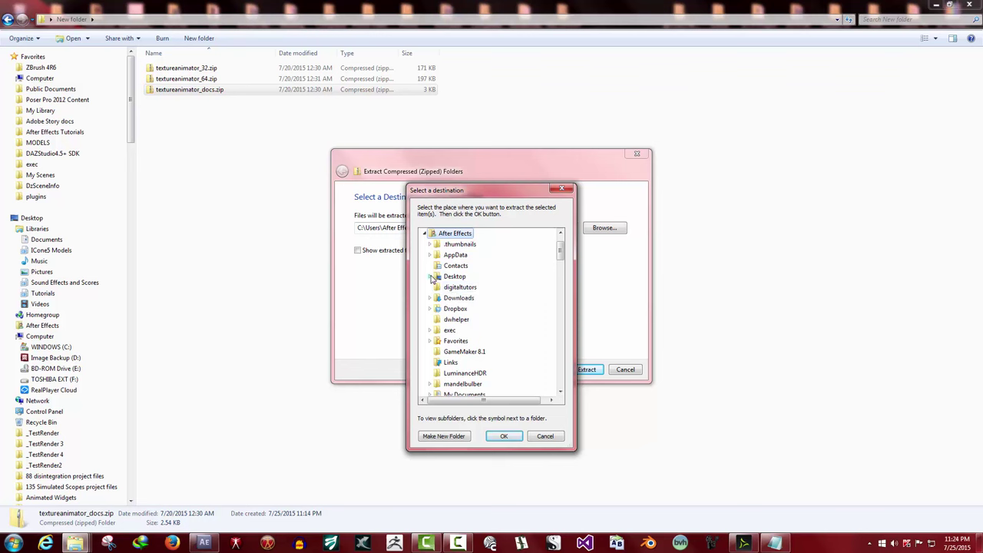
scroll(461, 292, down, 3)
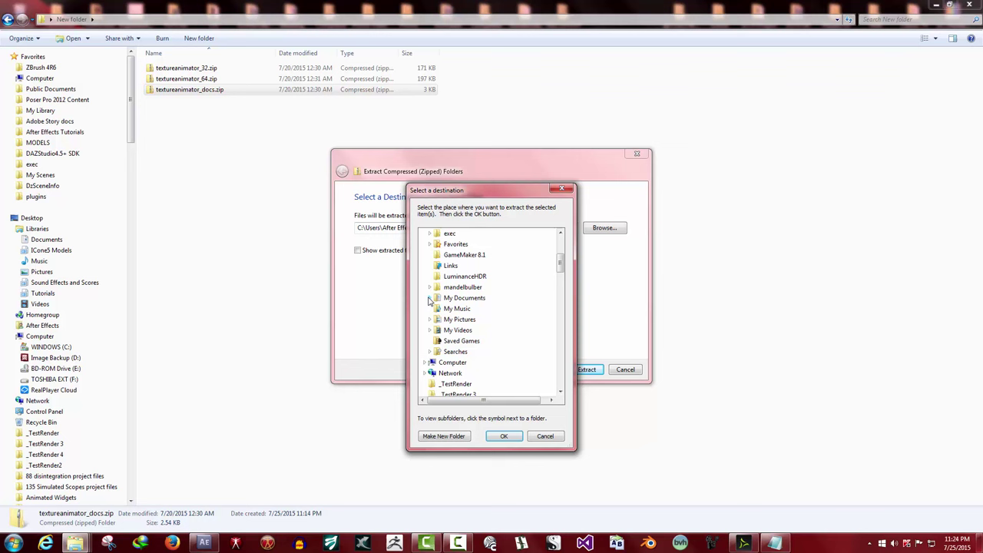
click(430, 299)
scroll(434, 300, down, 2)
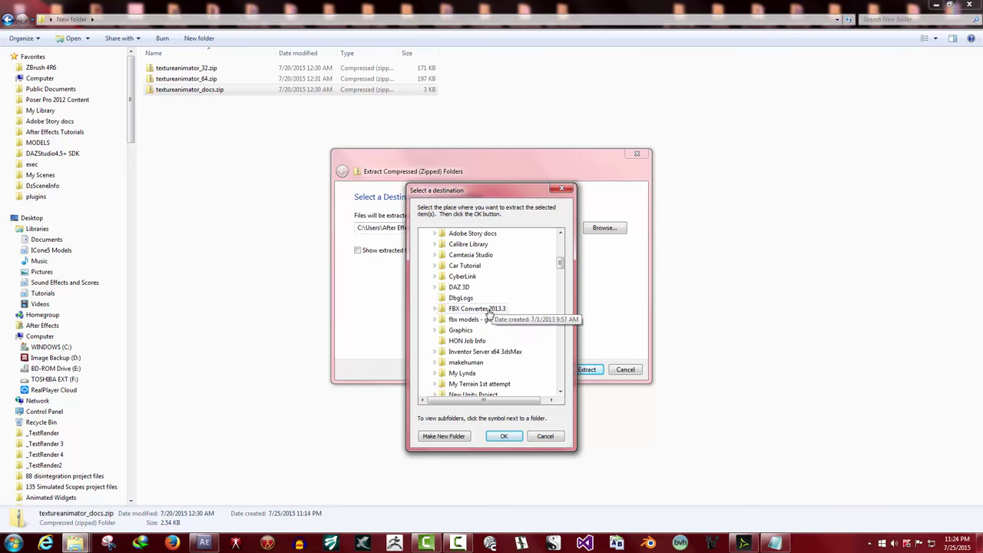
click(435, 287)
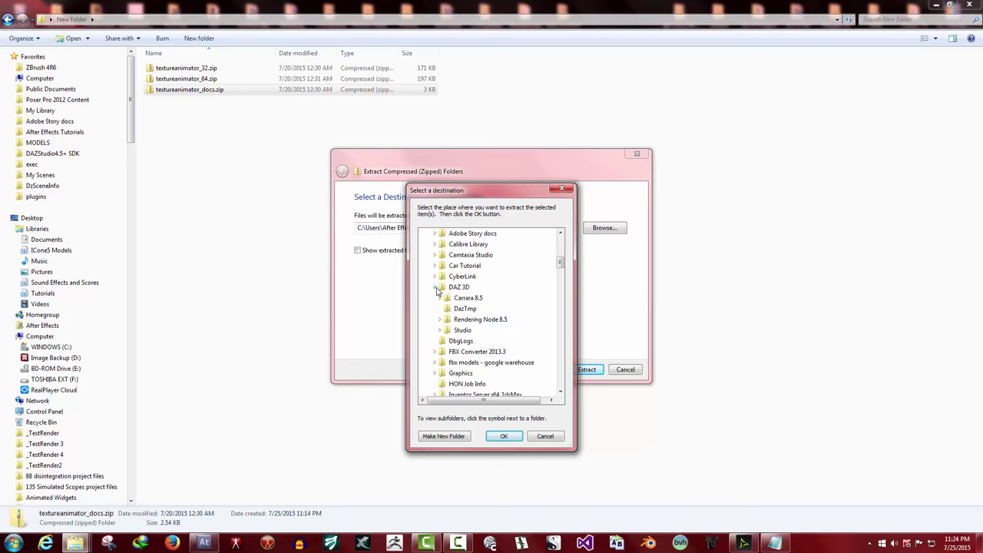
click(440, 330)
double_click(473, 341)
scroll(510, 361, up, 1)
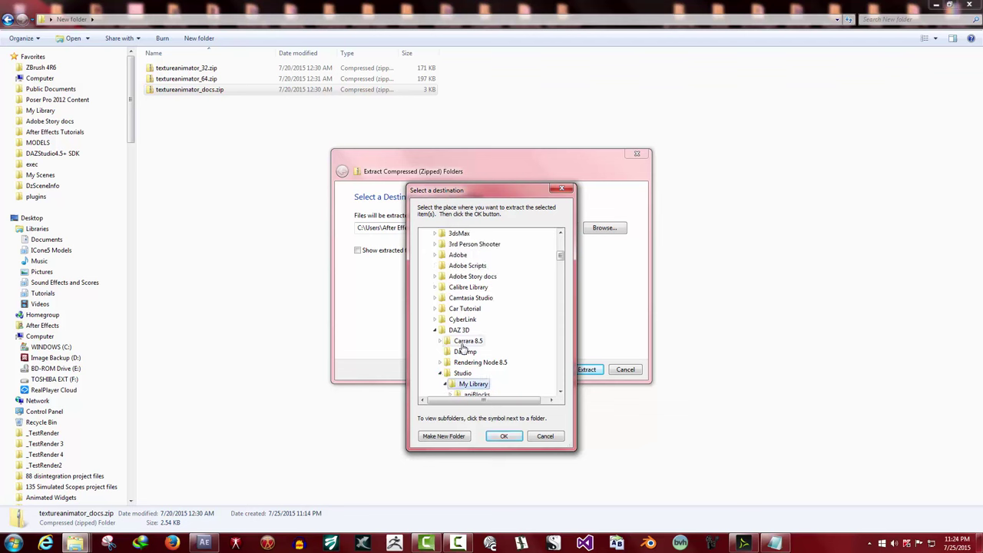
click(503, 436)
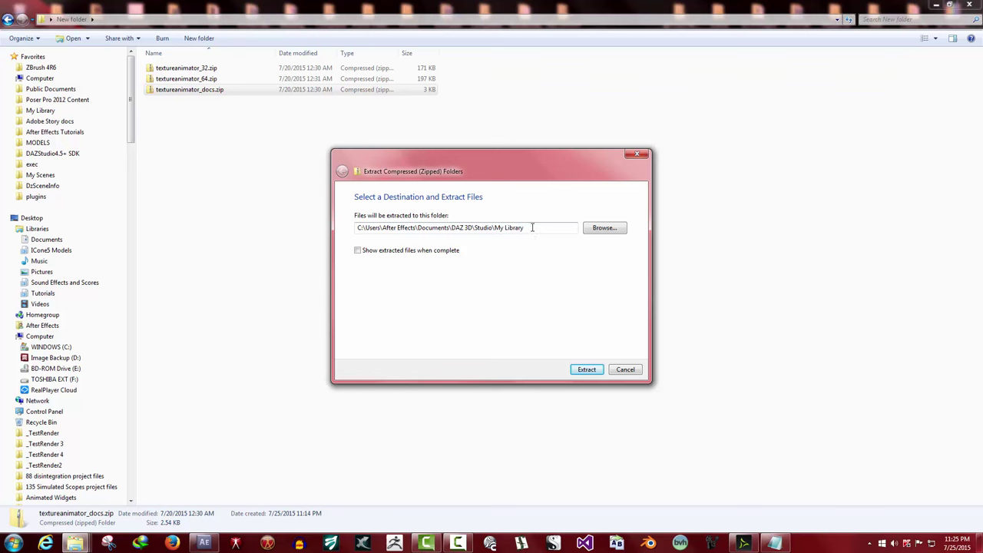
click(587, 370)
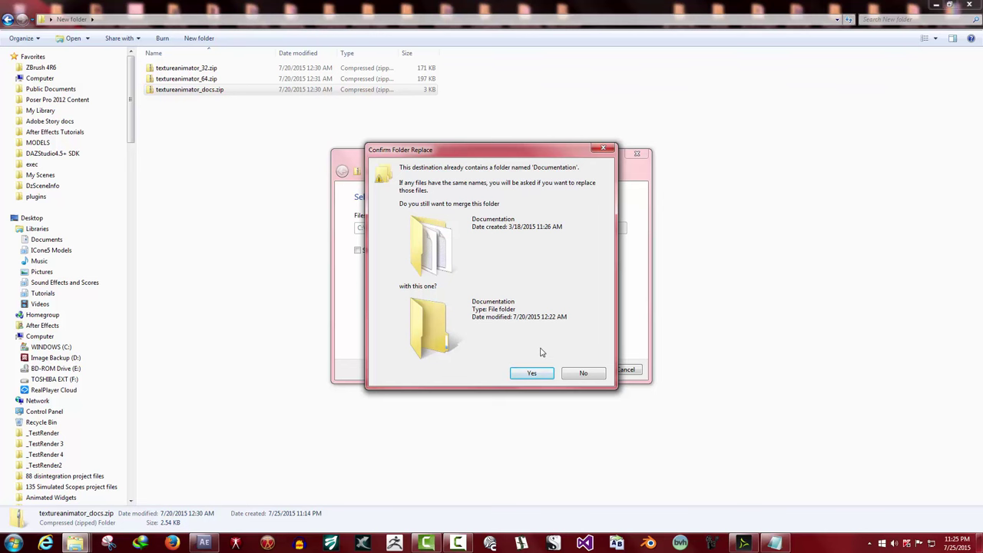
click(537, 374)
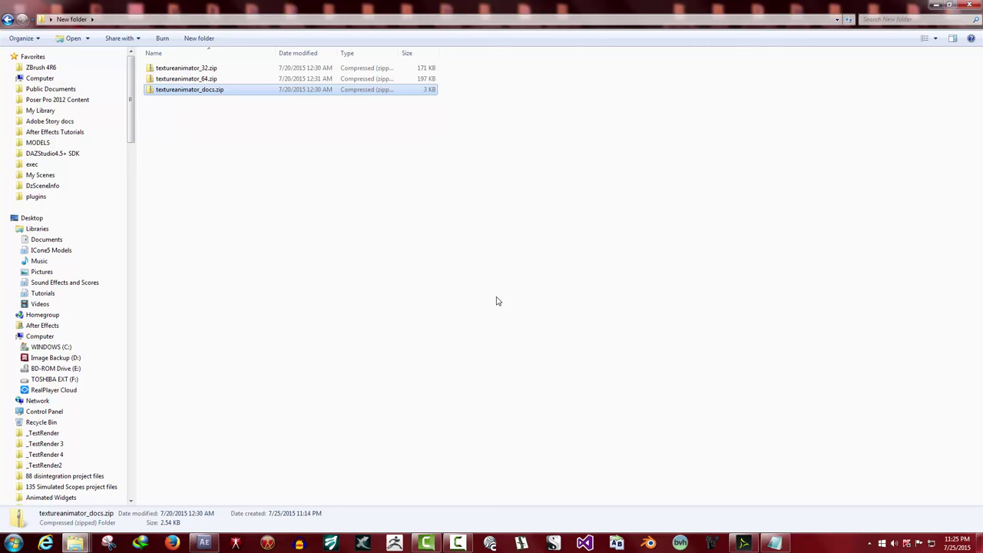
- Start another extraction of textureanimator_docs.zip, then cancel it
click(304, 122)
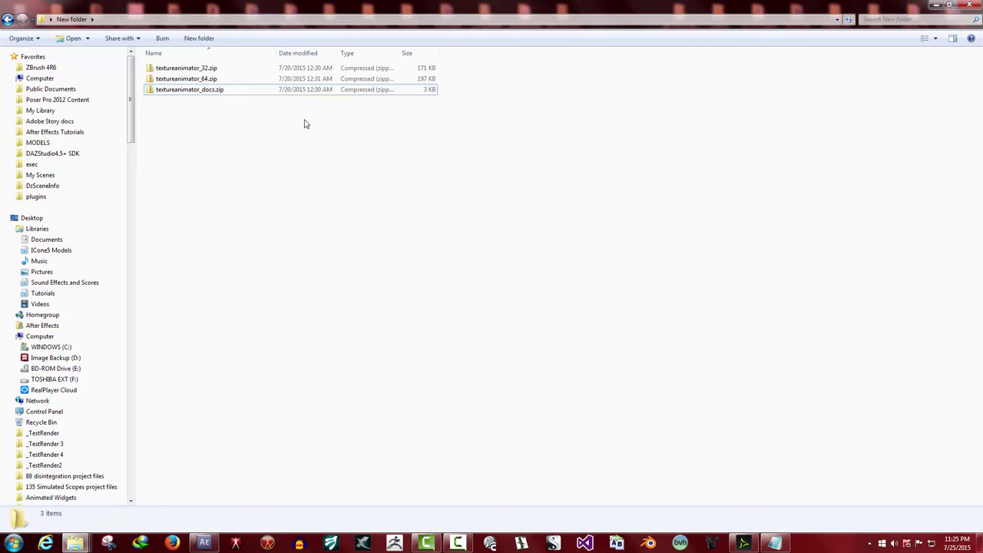
click(221, 92)
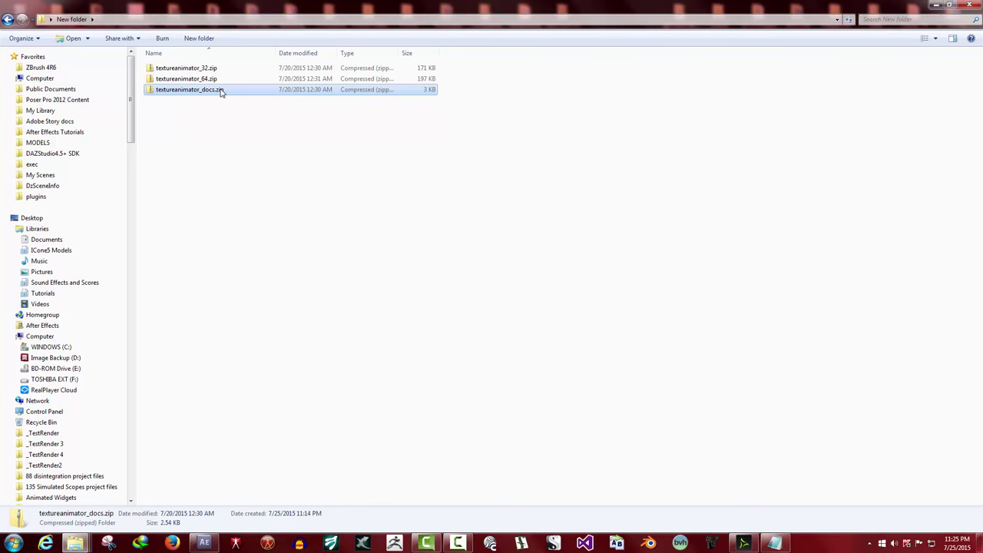
right_click(221, 92)
click(248, 135)
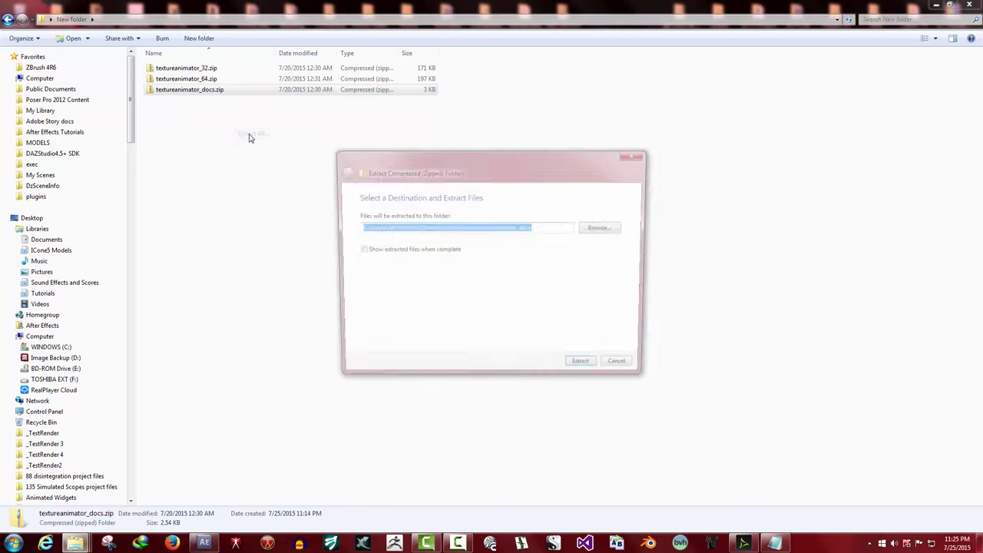
click(616, 360)
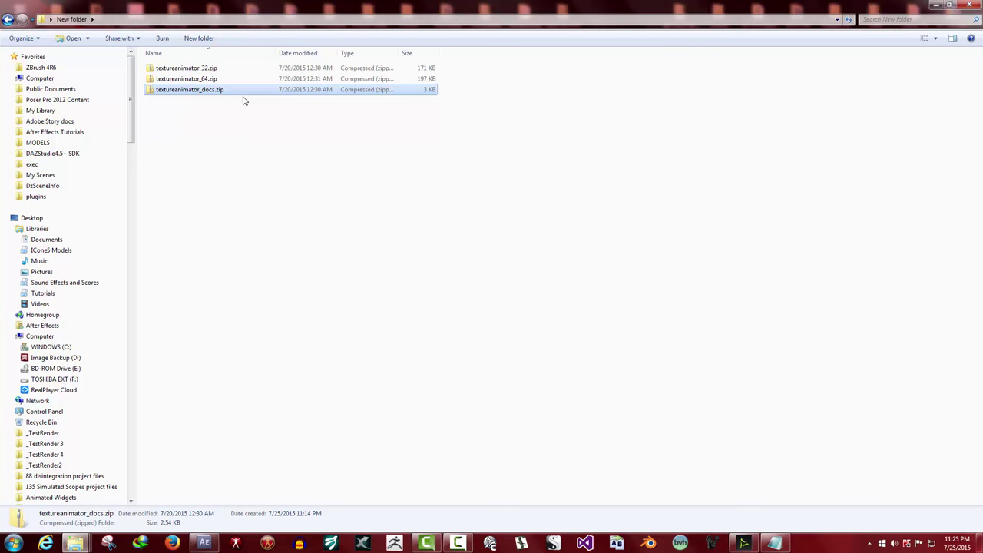
- Open Readme_TextureAnimator.txt from the docs zip's Documentation folder, then return to the three zips
double_click(196, 92)
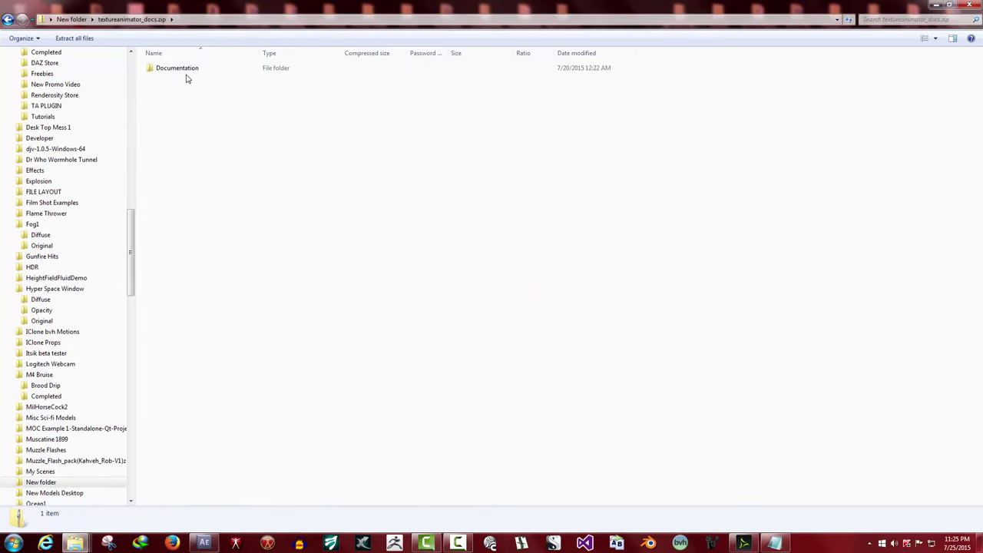
double_click(188, 69)
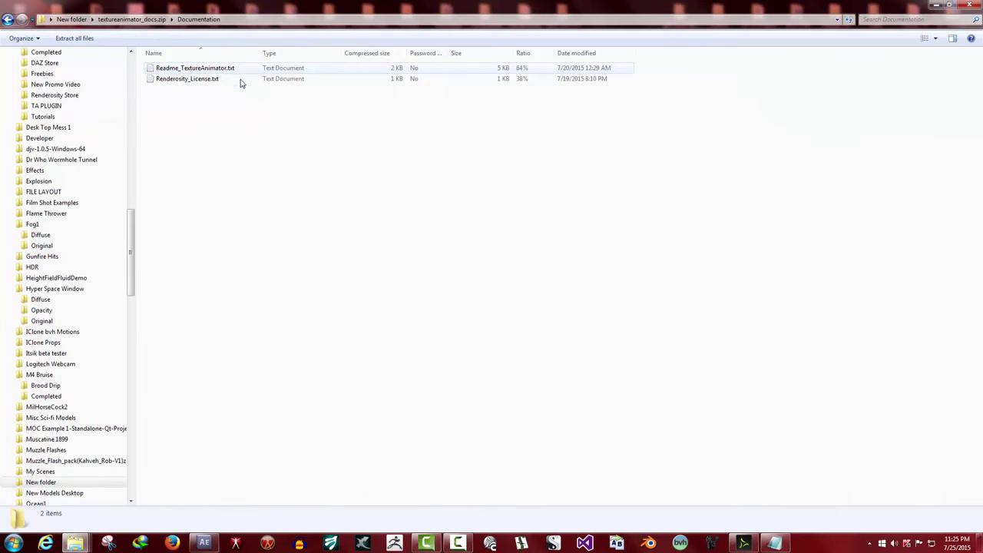
double_click(199, 69)
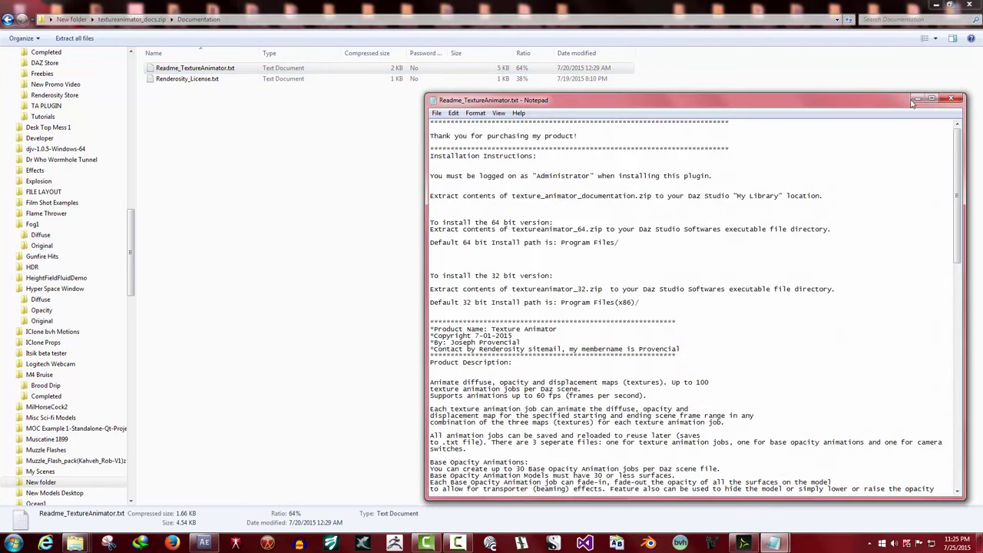
click(6, 20)
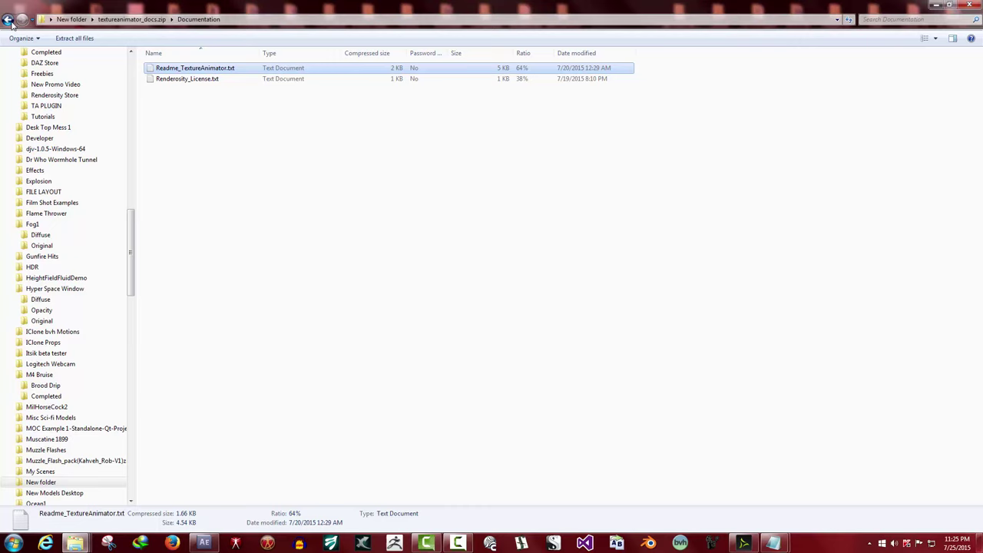
click(8, 20)
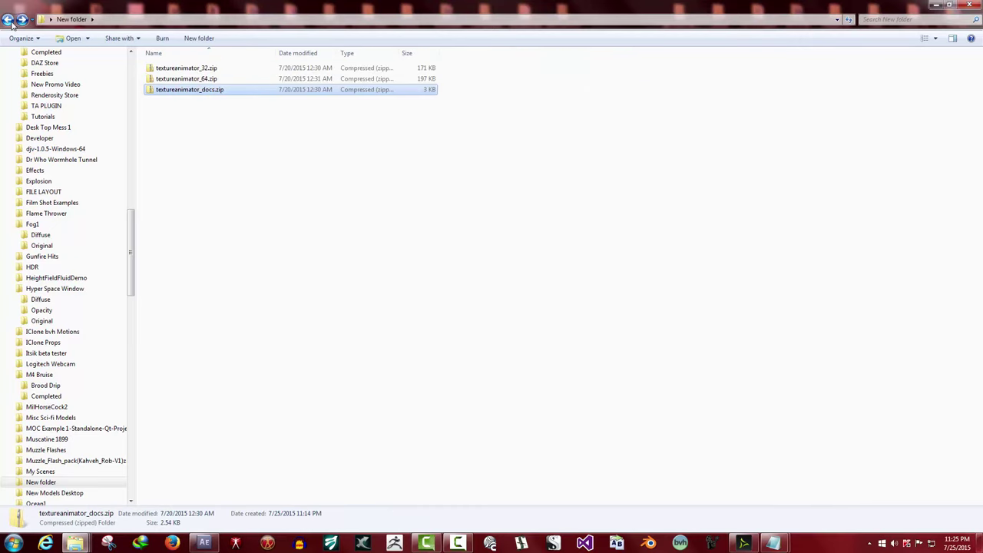
- Bring the Notepad readme back to reread it, then minimize it
mouse_move(778, 545)
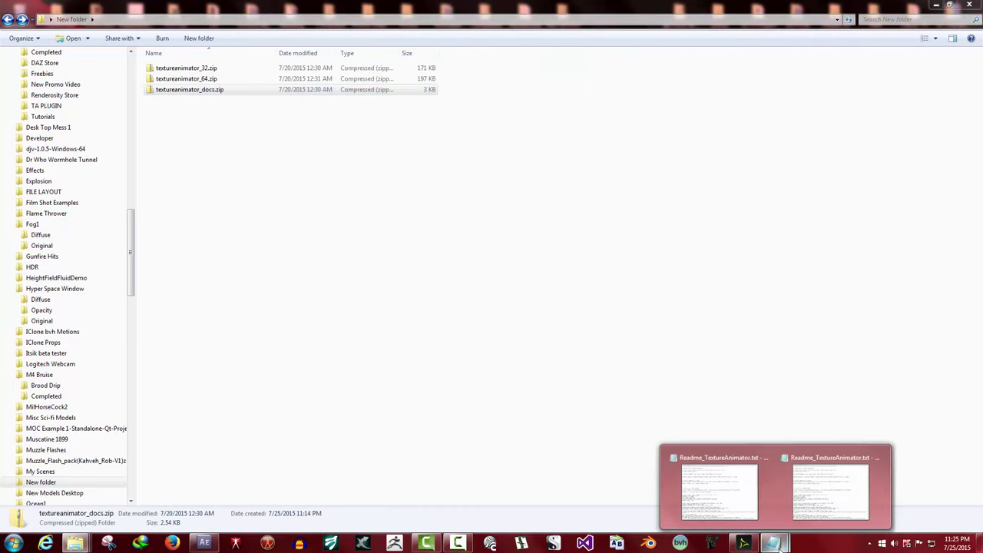
click(834, 497)
click(917, 98)
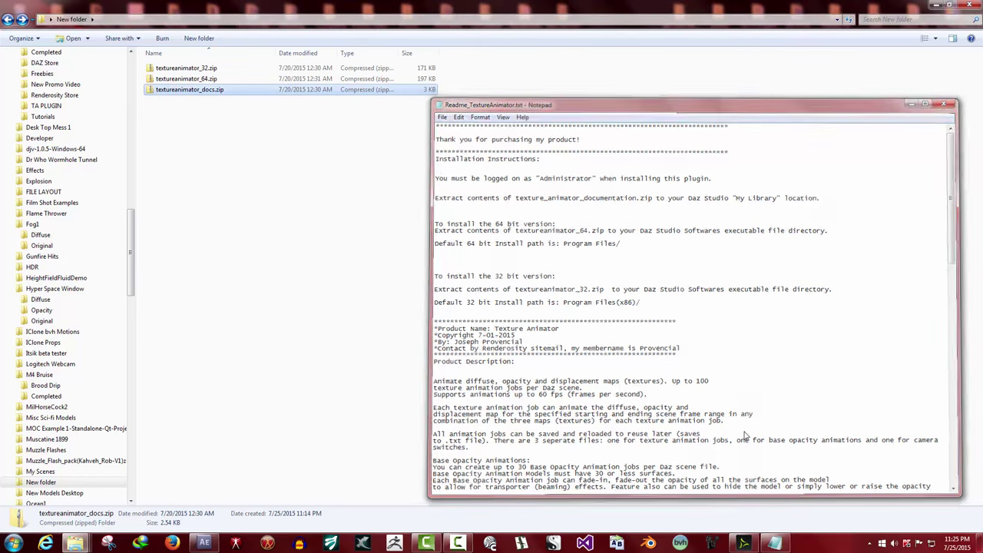
click(774, 542)
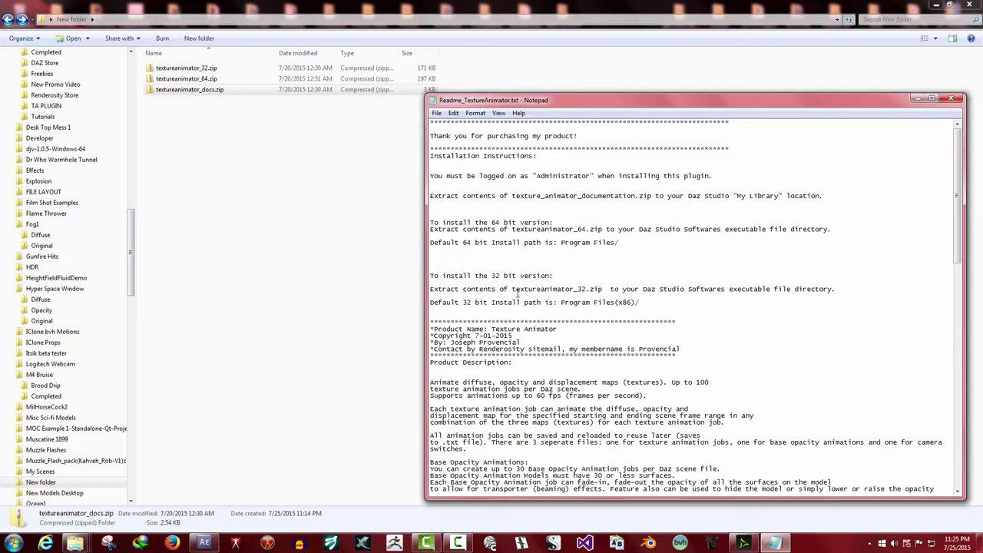
click(917, 98)
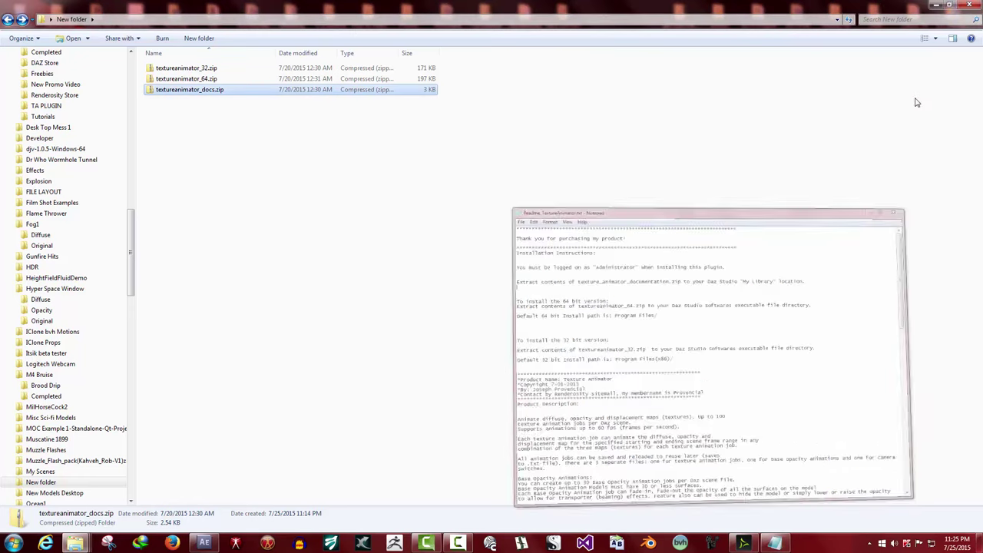
click(201, 80)
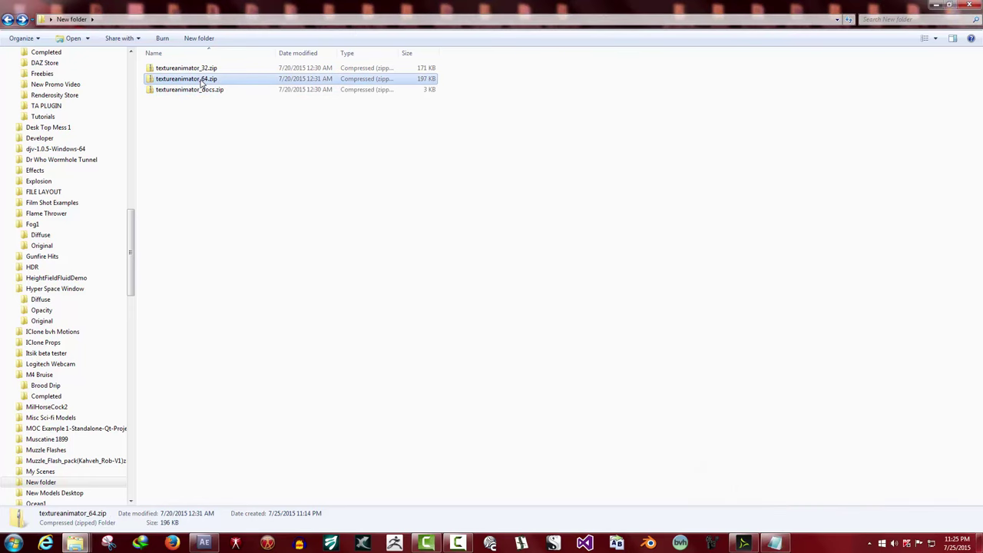
click(204, 69)
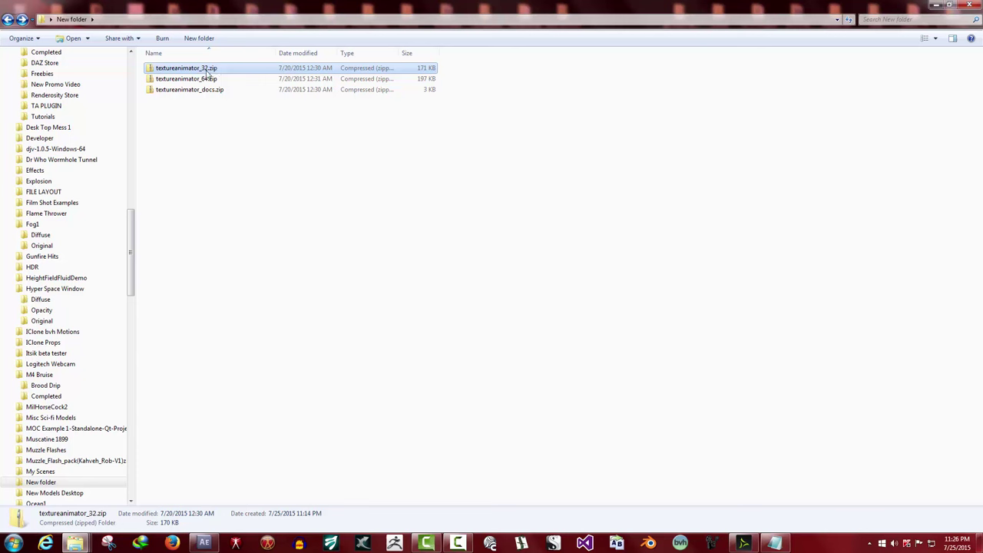
click(205, 81)
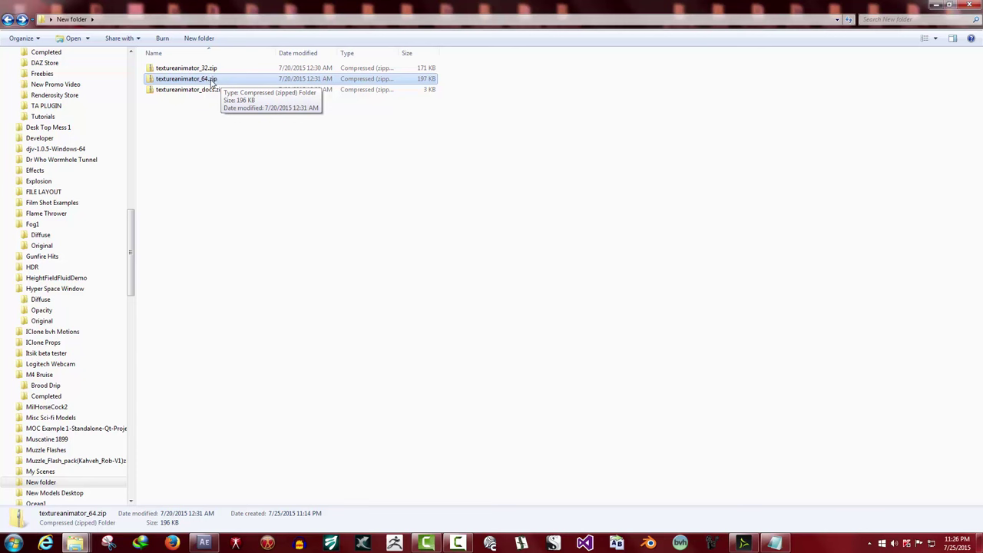
click(215, 69)
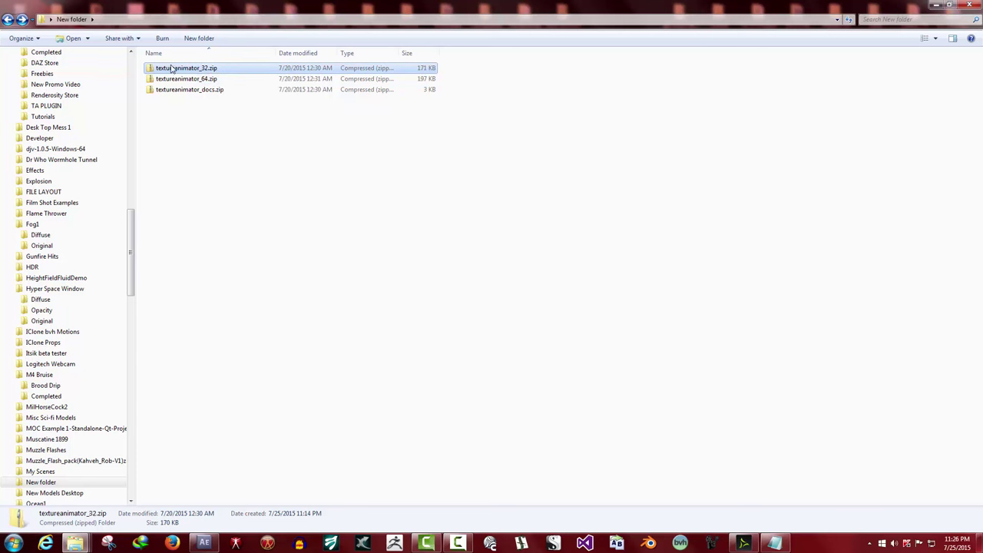
click(222, 80)
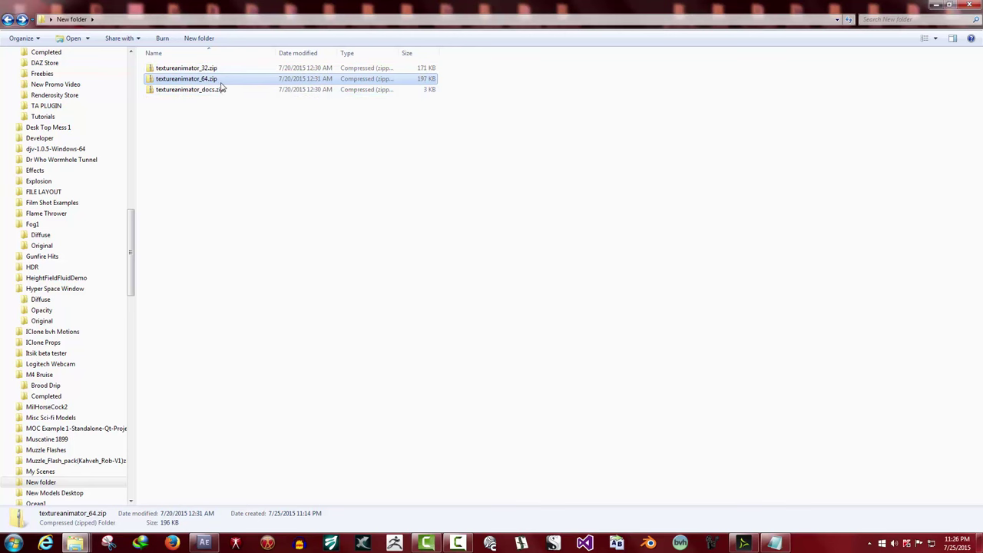
click(222, 69)
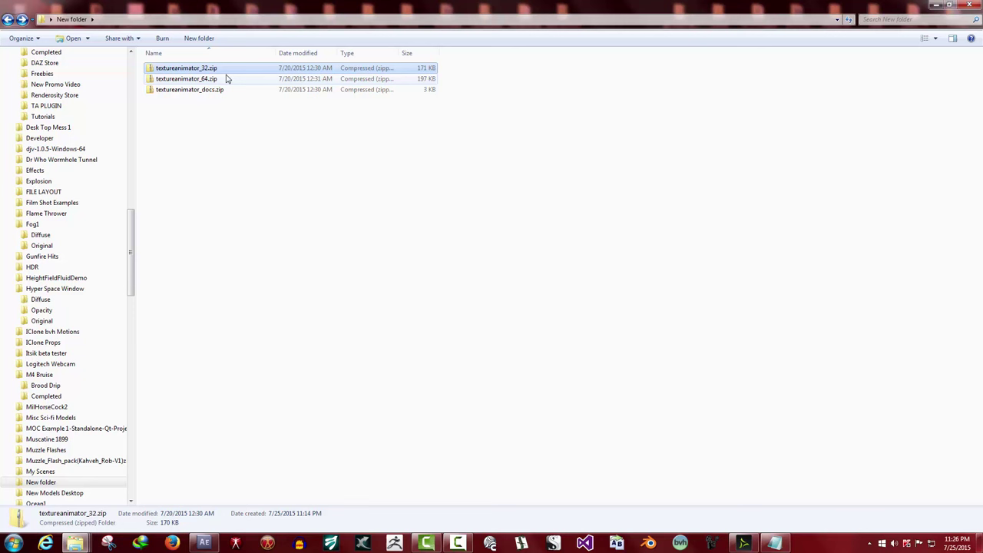
click(220, 81)
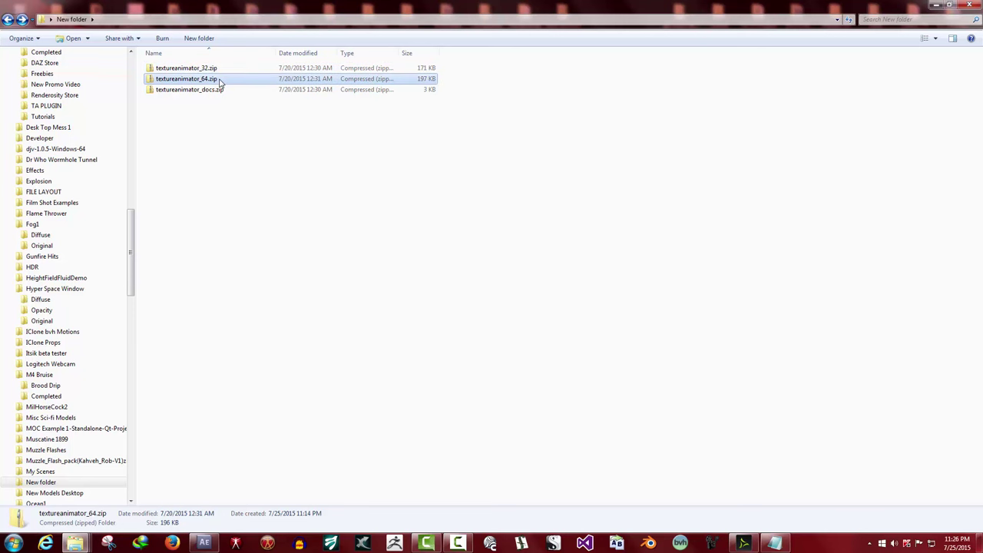
- Set textureanimator_64.zip's Extract All destination to Computer > WINDOWS (C:) > Program Files
right_click(220, 81)
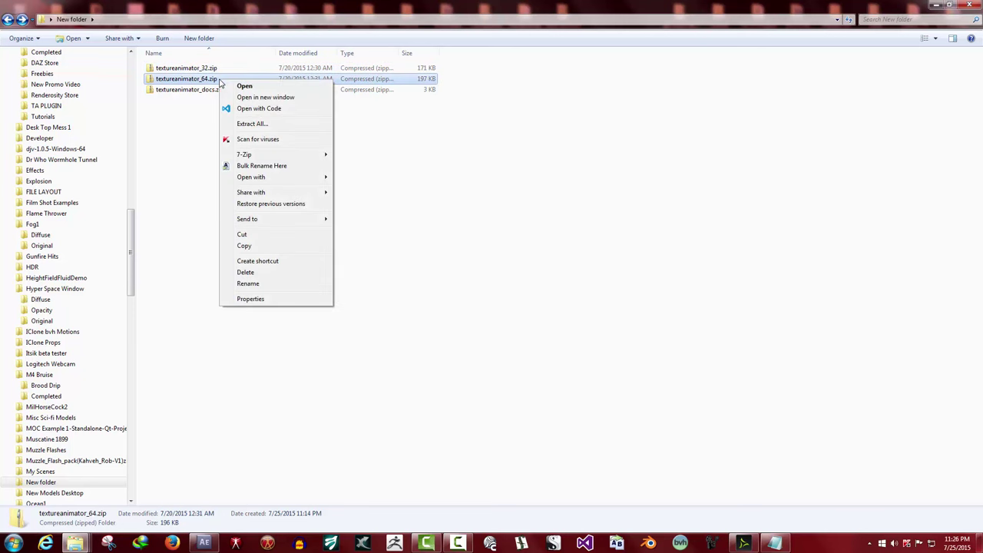
click(253, 124)
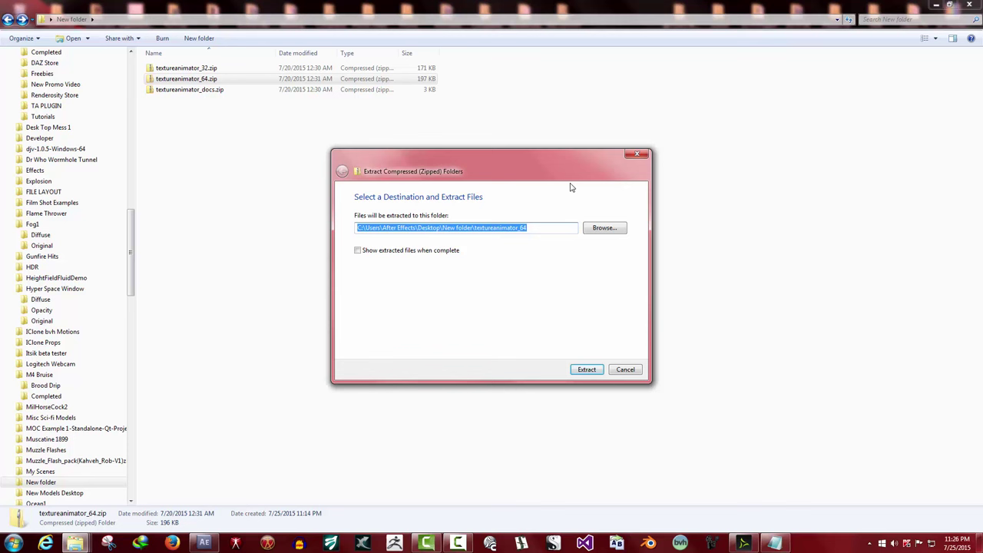
click(607, 230)
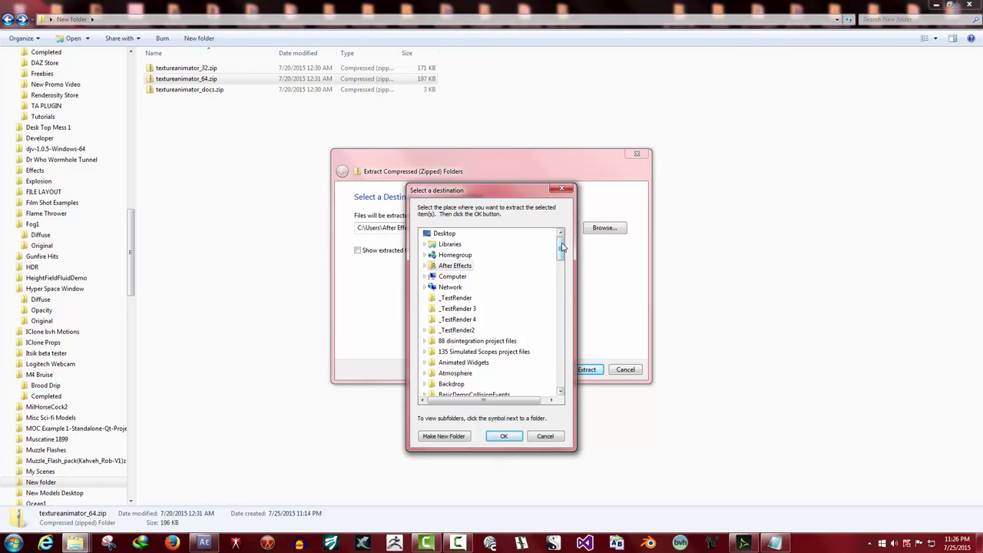
click(425, 277)
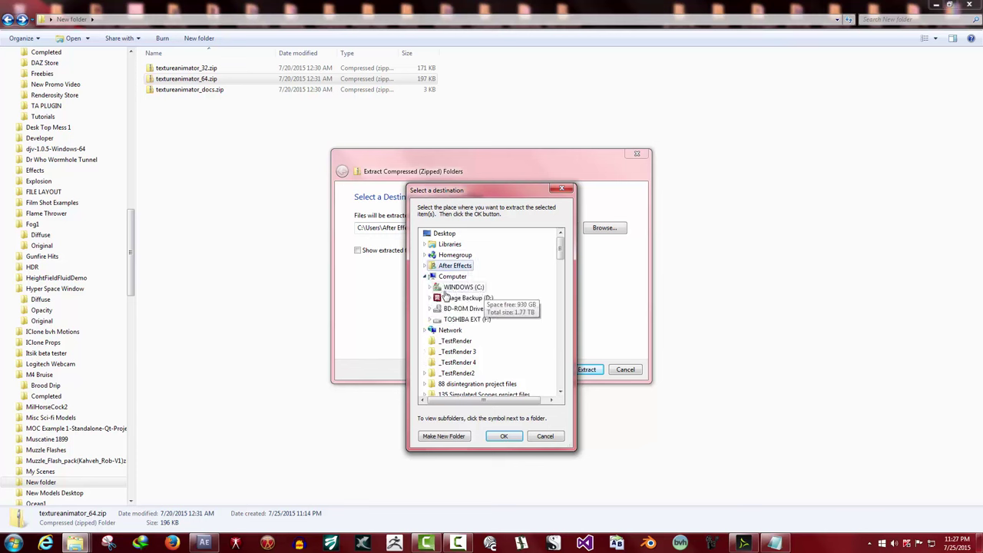
click(431, 287)
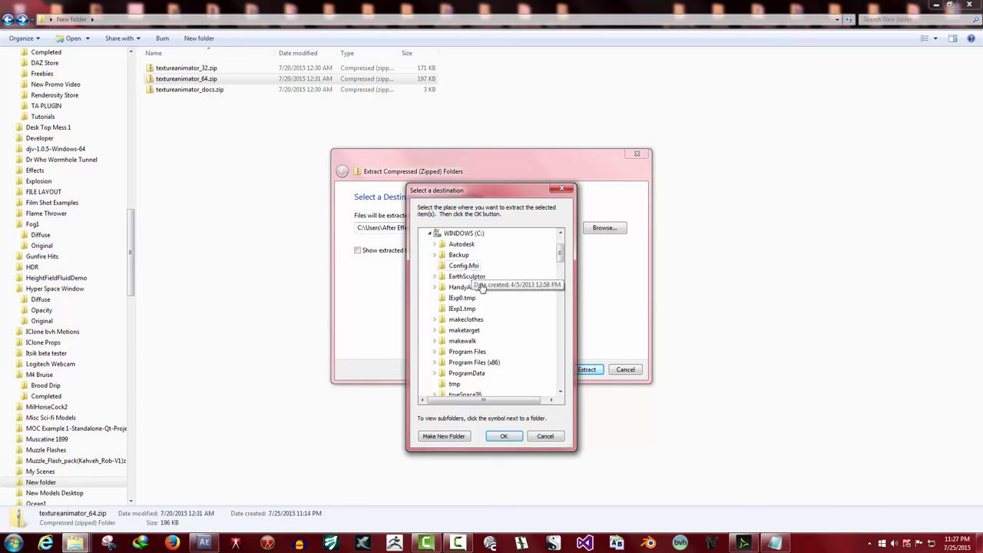
scroll(483, 310, down, 3)
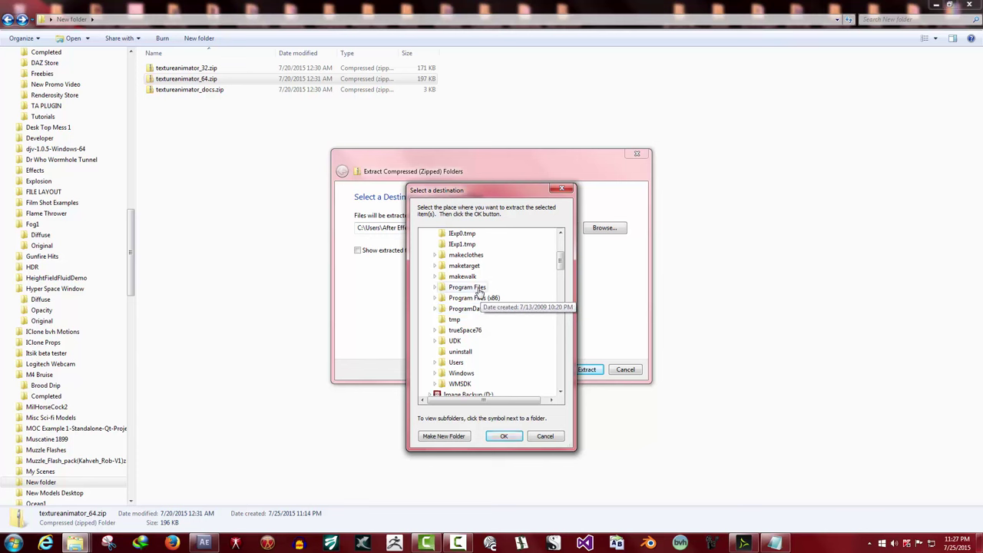
click(478, 288)
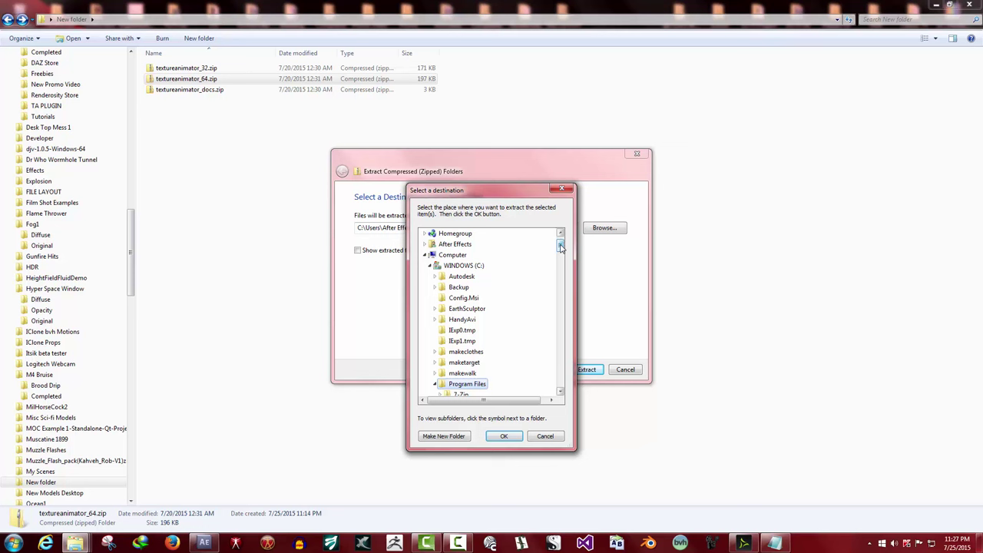
drag(561, 245, 561, 251)
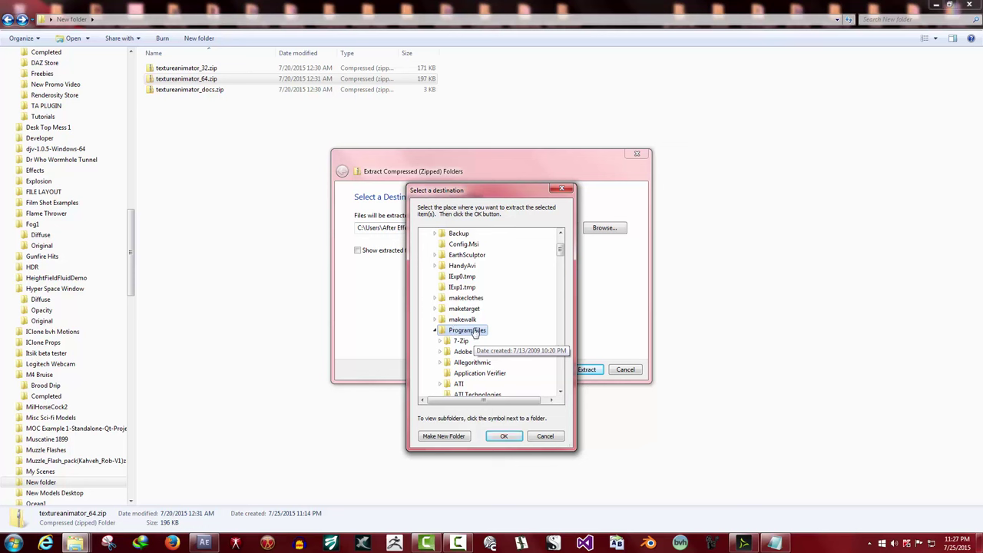
drag(561, 252, 563, 264)
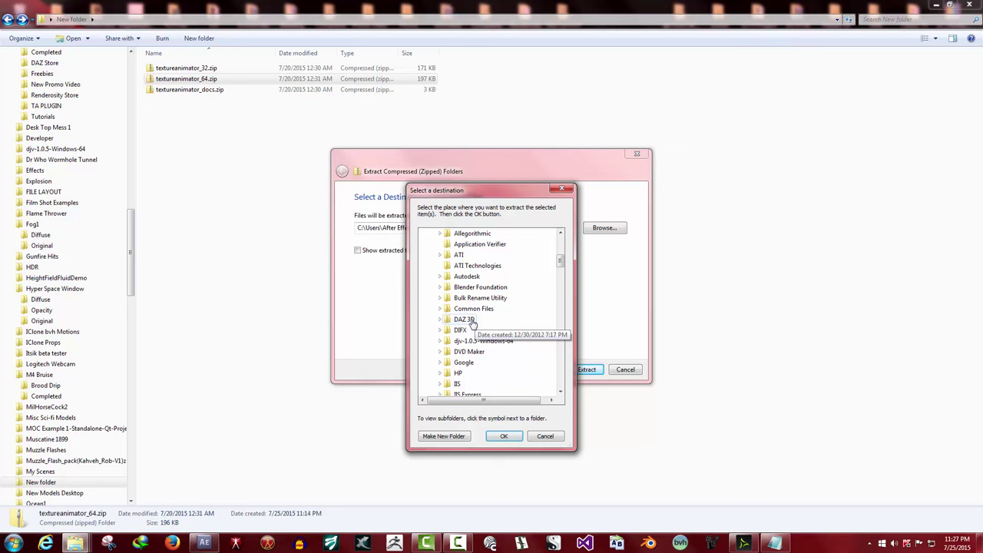
mouse_move(561, 263)
mouse_down()
mouse_move(561, 276)
mouse_move(562, 262)
mouse_up()
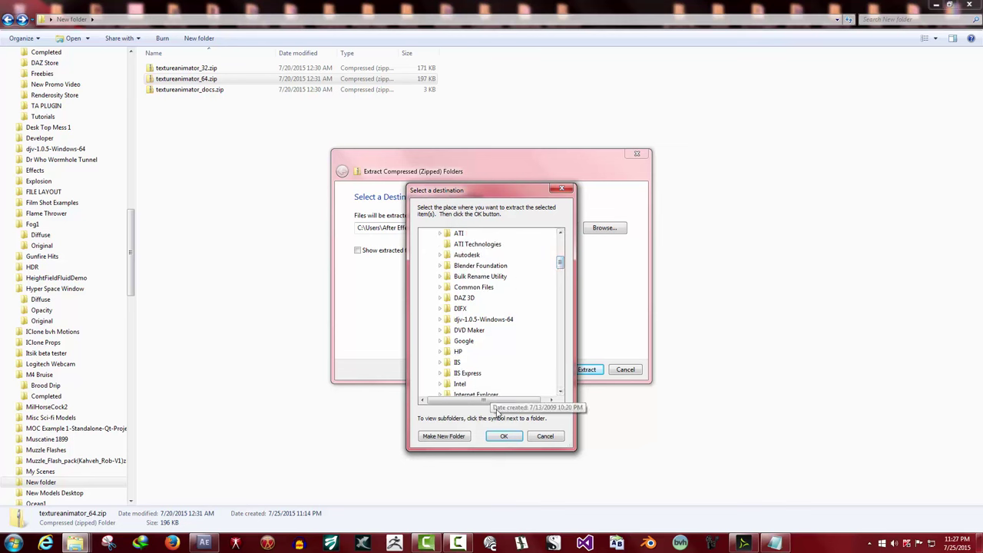
click(504, 435)
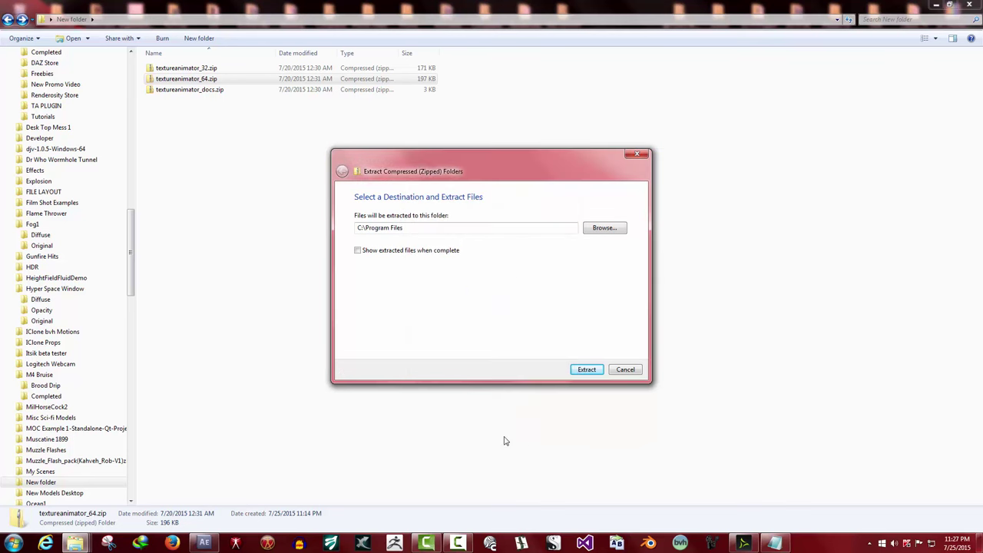
- Extract into Program Files, merging DAZ 3D and plugins and replacing textureanimator.dll with administrator permission
click(587, 370)
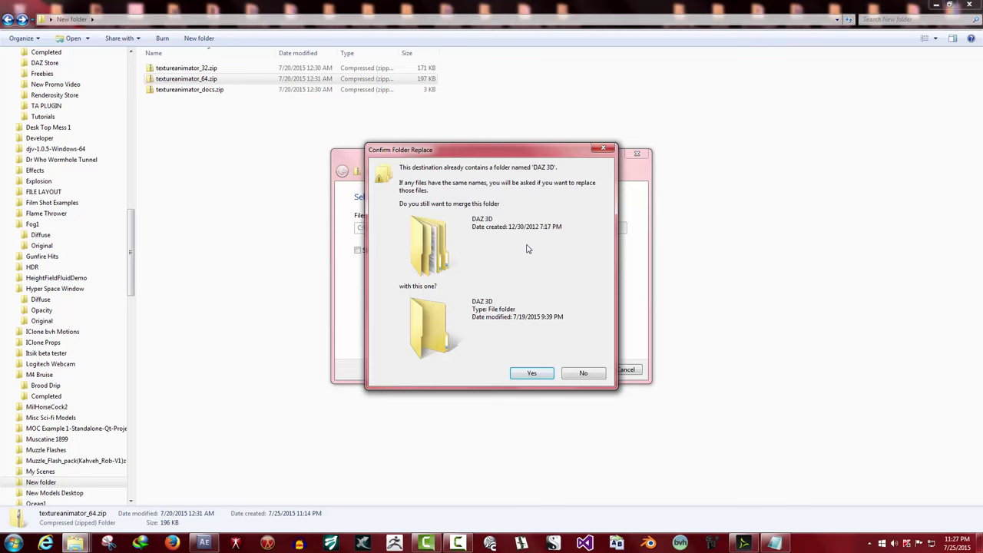
click(530, 373)
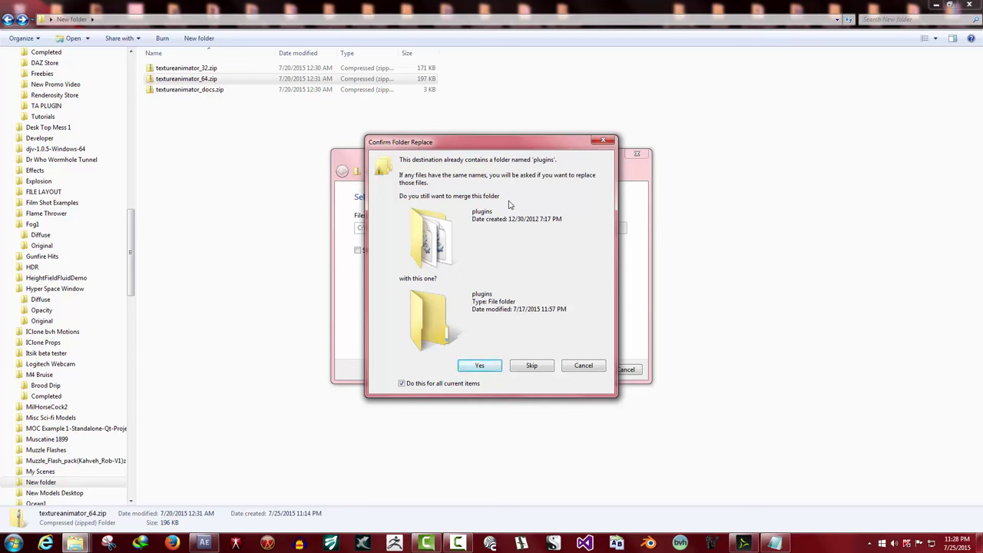
click(479, 366)
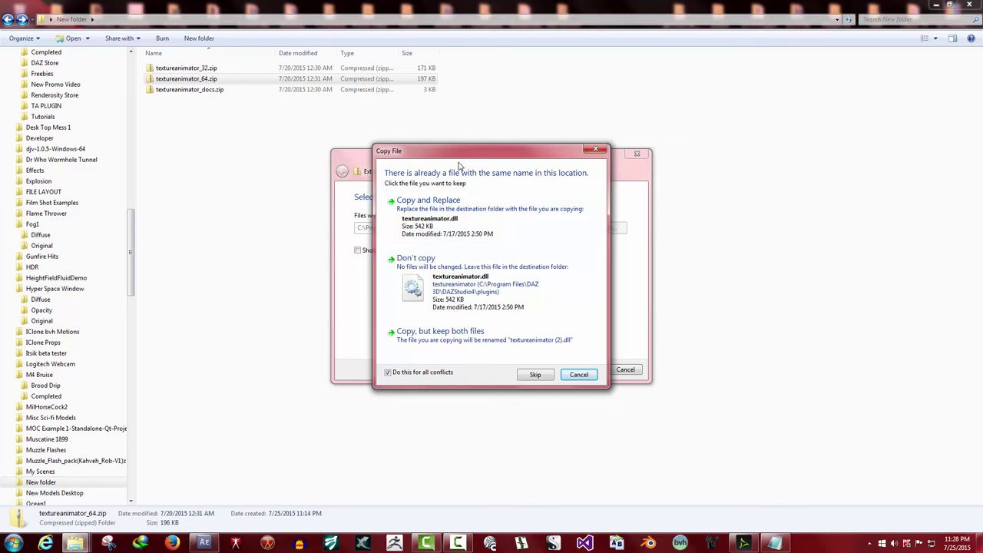
click(459, 215)
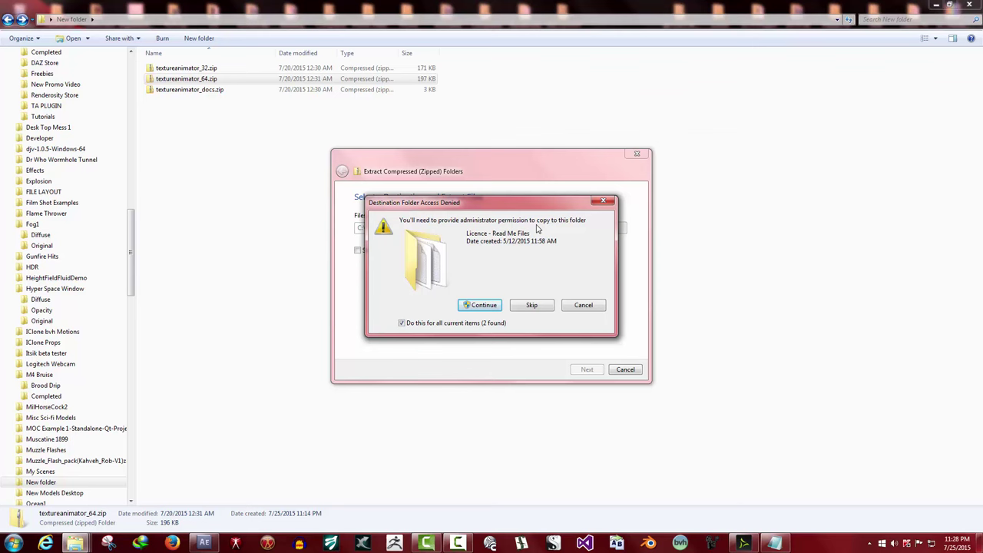
click(480, 305)
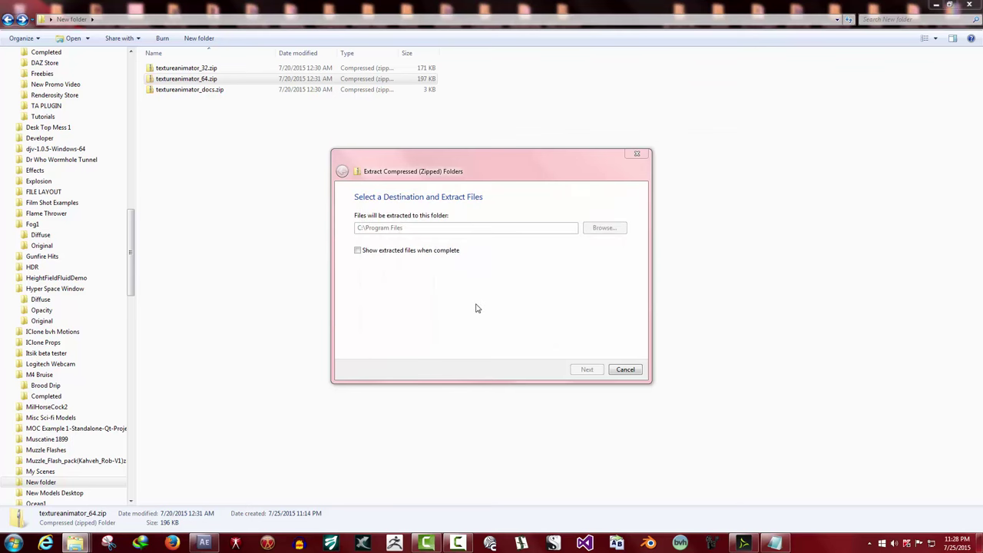
click(389, 368)
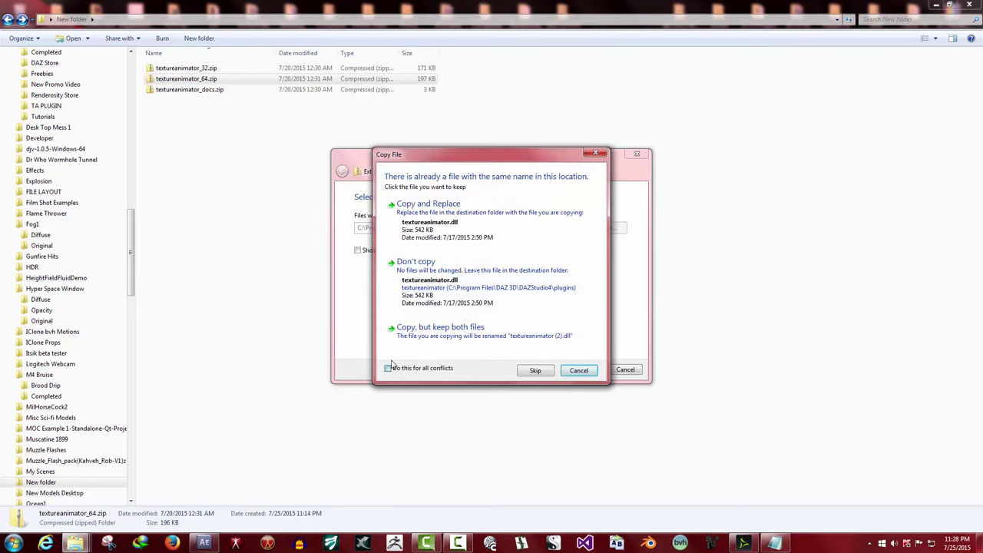
- Replace the conflicting file, view the copy details, close the Notepad readme, then collapse details
click(453, 221)
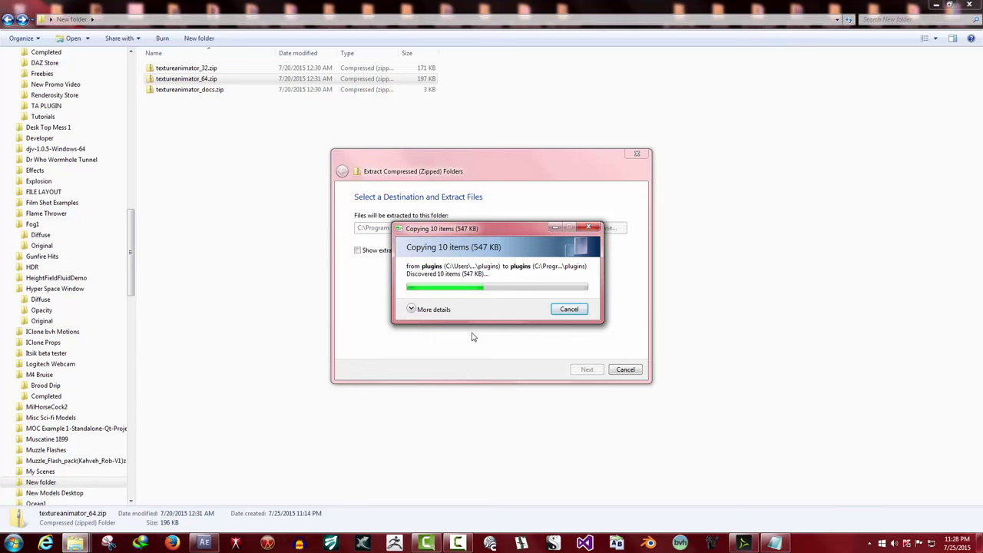
click(411, 308)
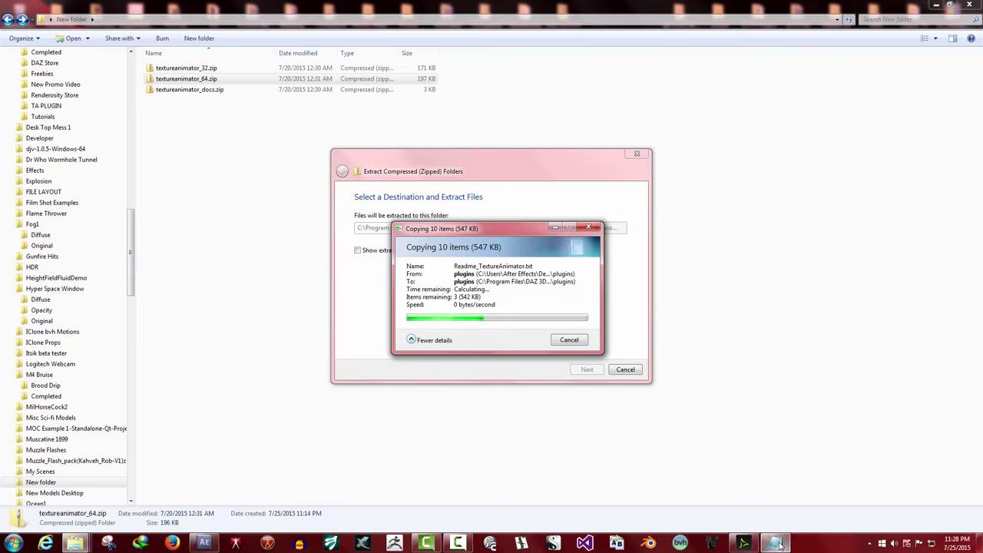
click(951, 99)
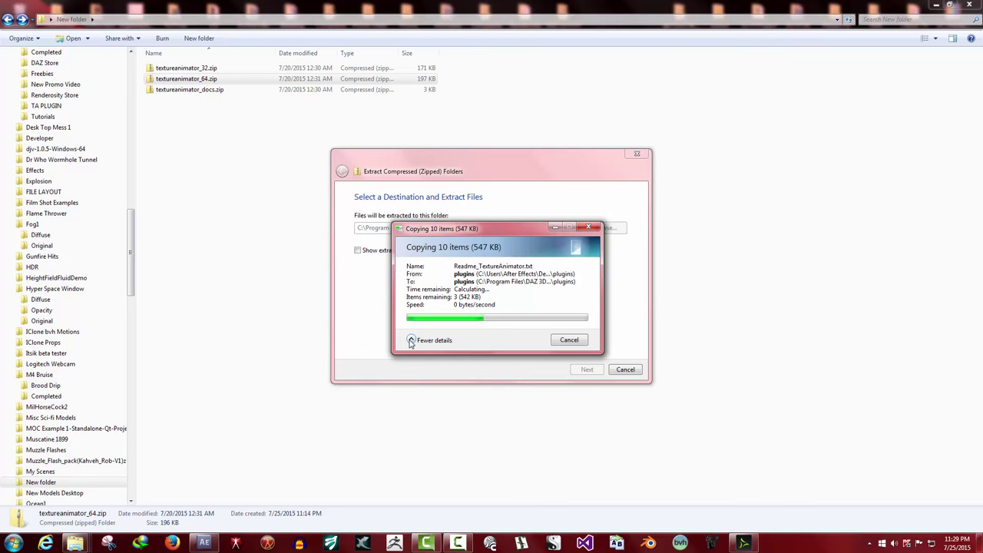
click(410, 341)
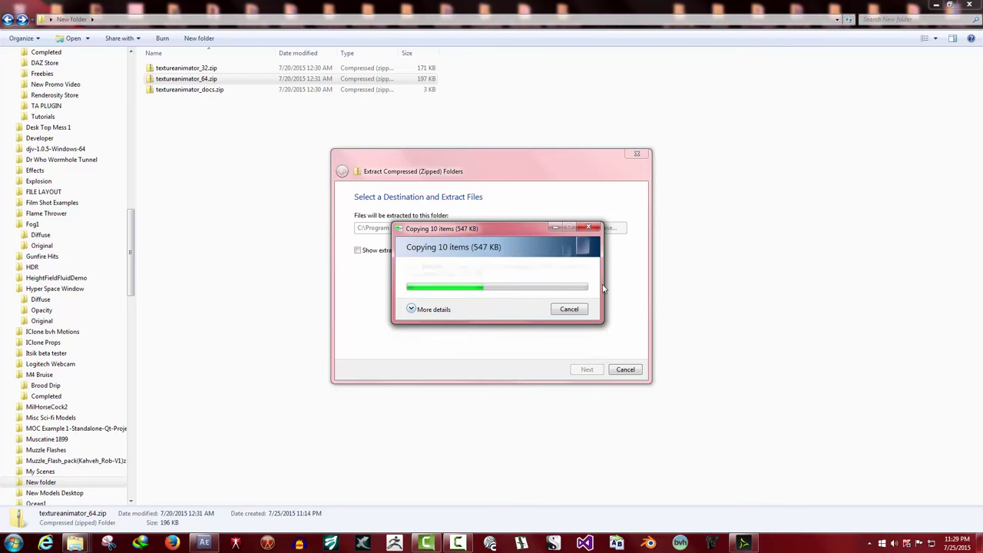
- Cancel the running copy and restart Extract All on textureanimator_64.zip
click(569, 309)
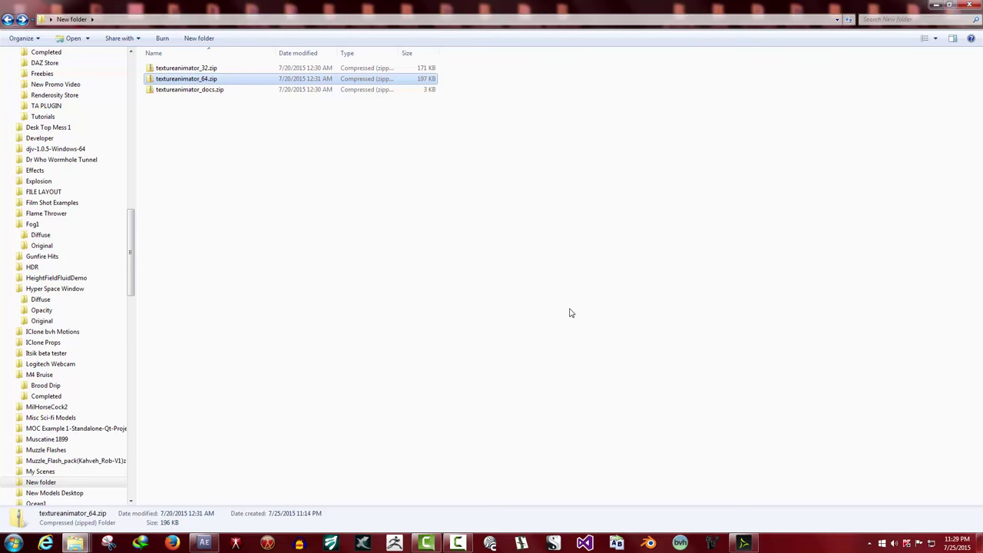
right_click(194, 79)
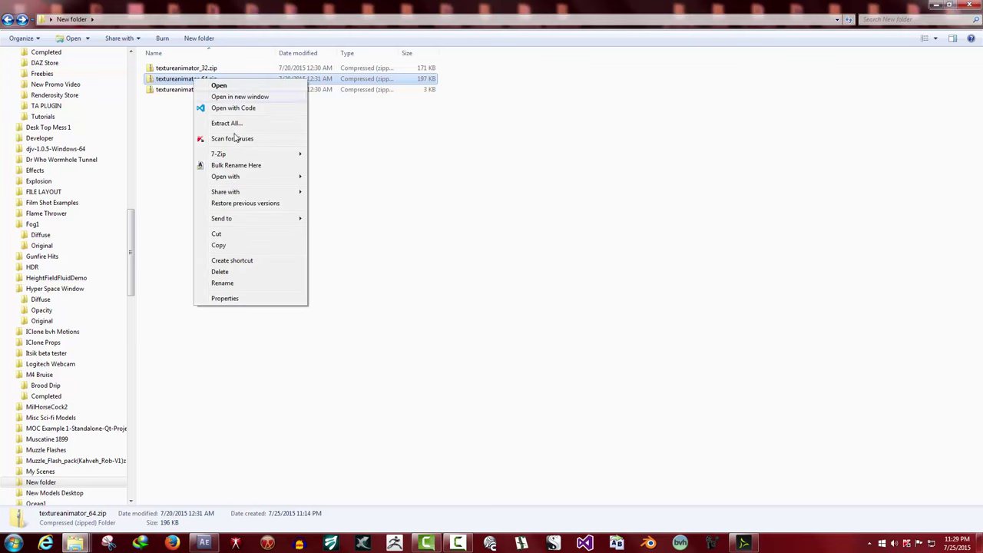
click(744, 542)
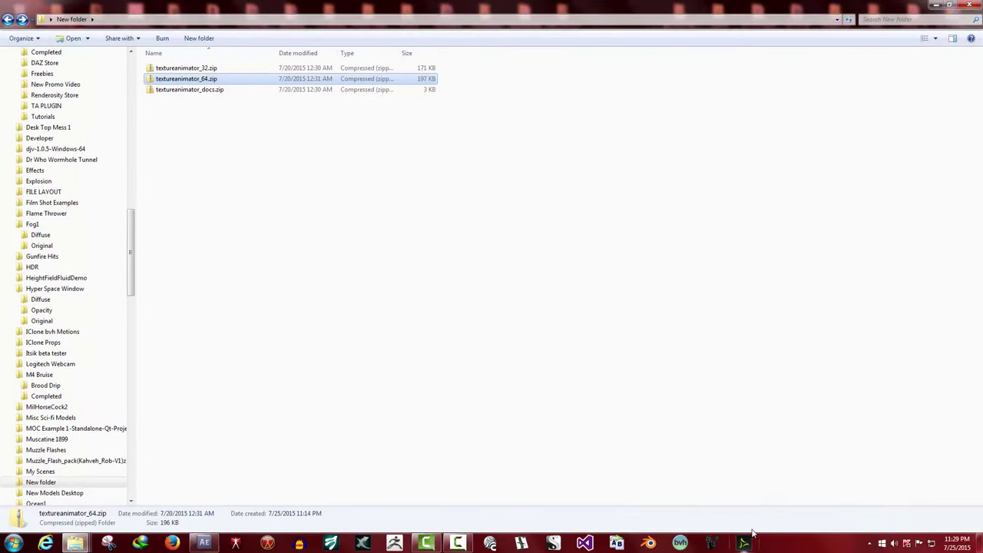
right_click(165, 79)
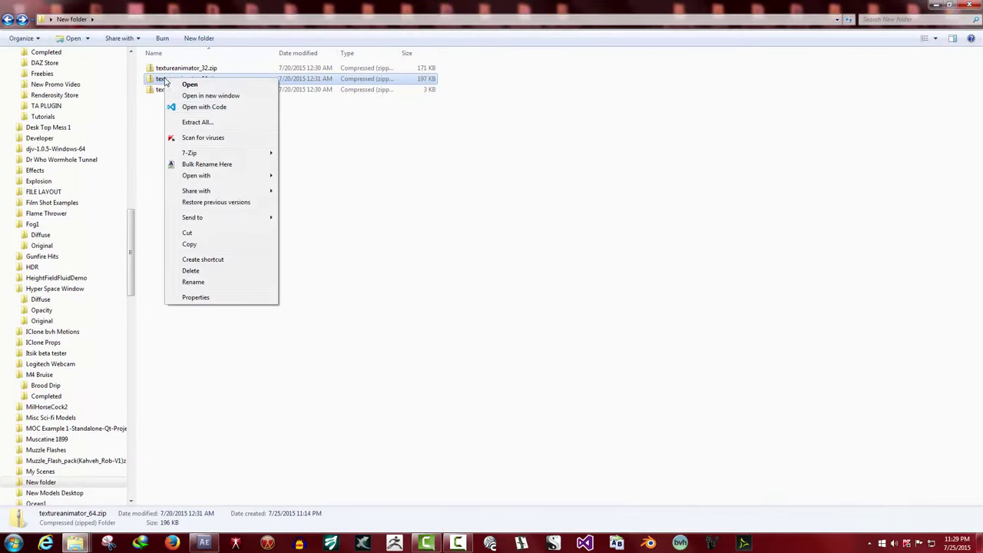
click(210, 124)
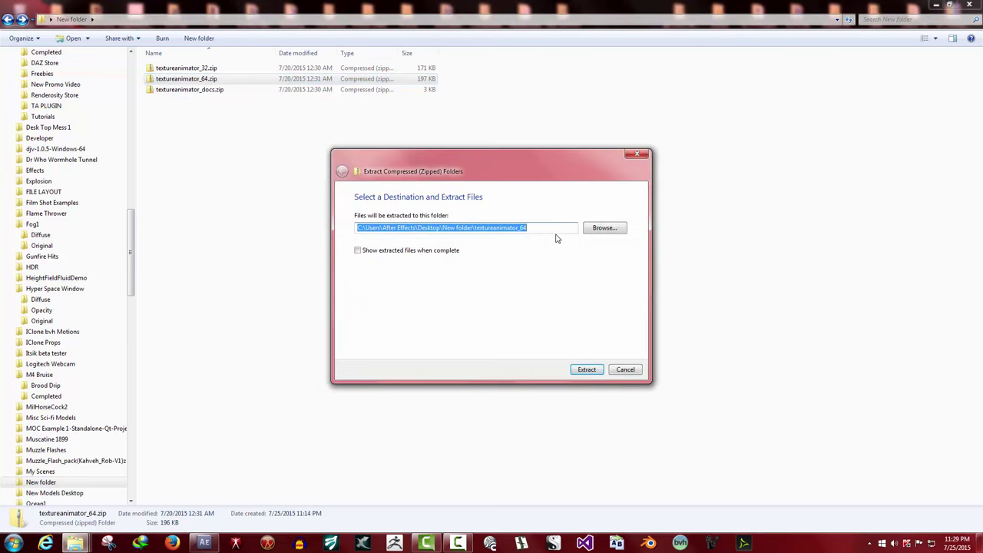
- Extract the 64-bit archive into WINDOWS (C:) > Program Files
click(604, 227)
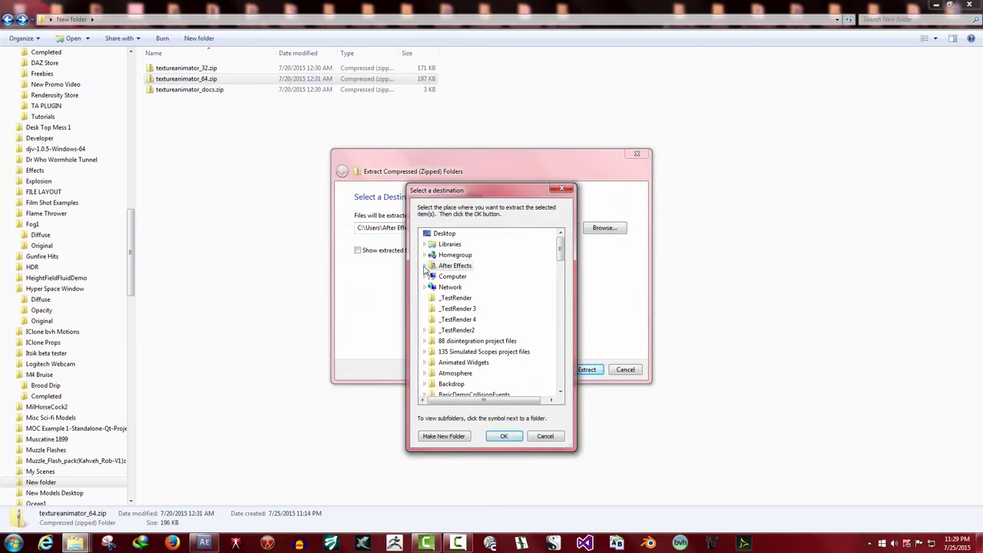
click(425, 276)
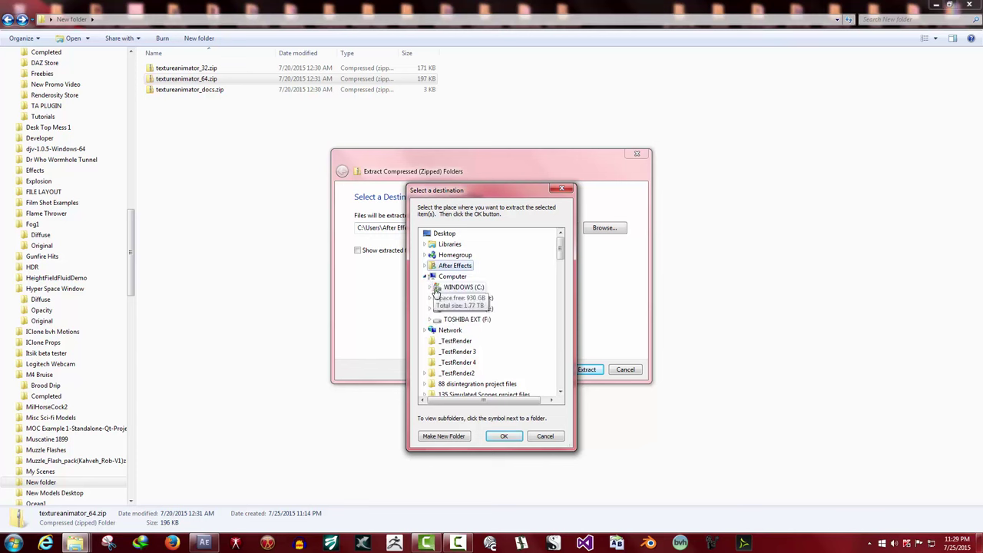
click(432, 288)
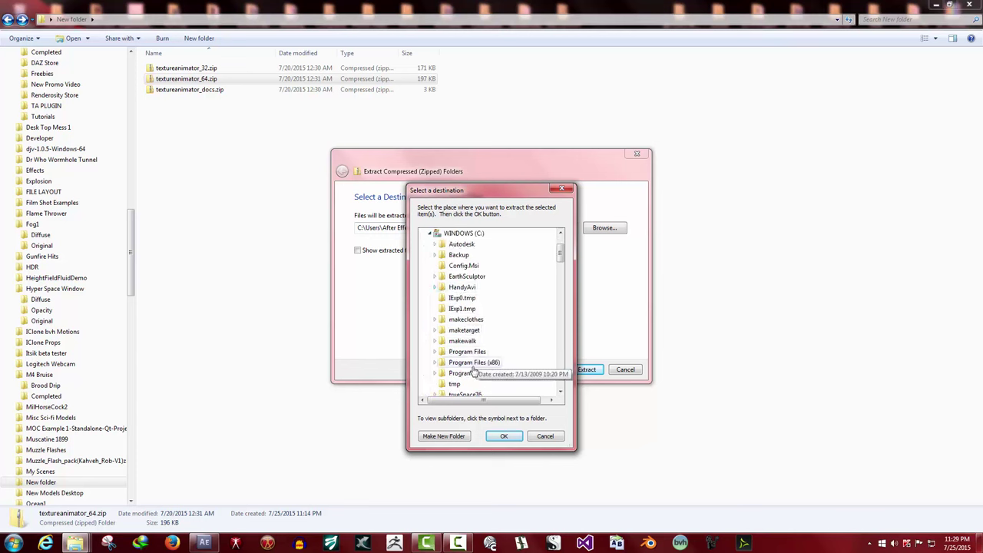
click(462, 352)
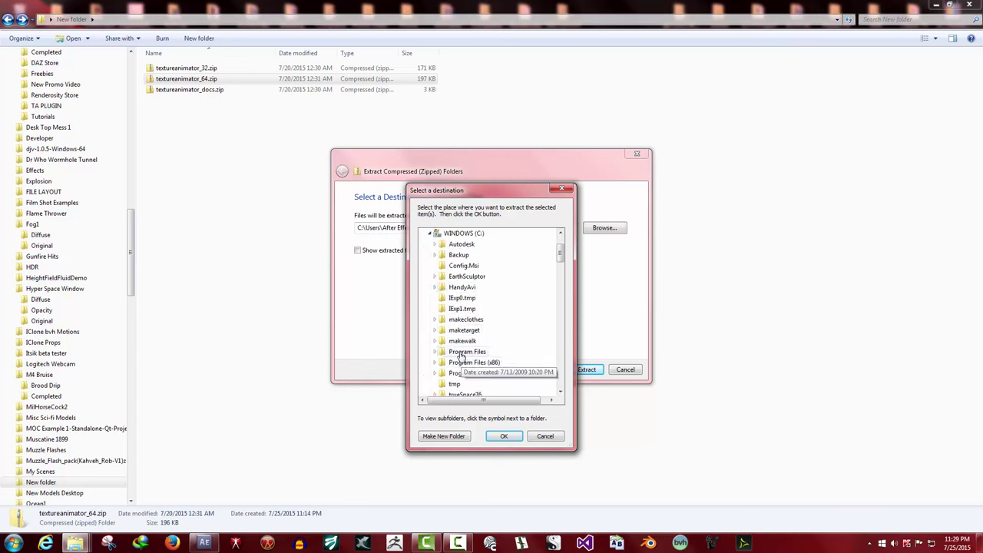
click(503, 436)
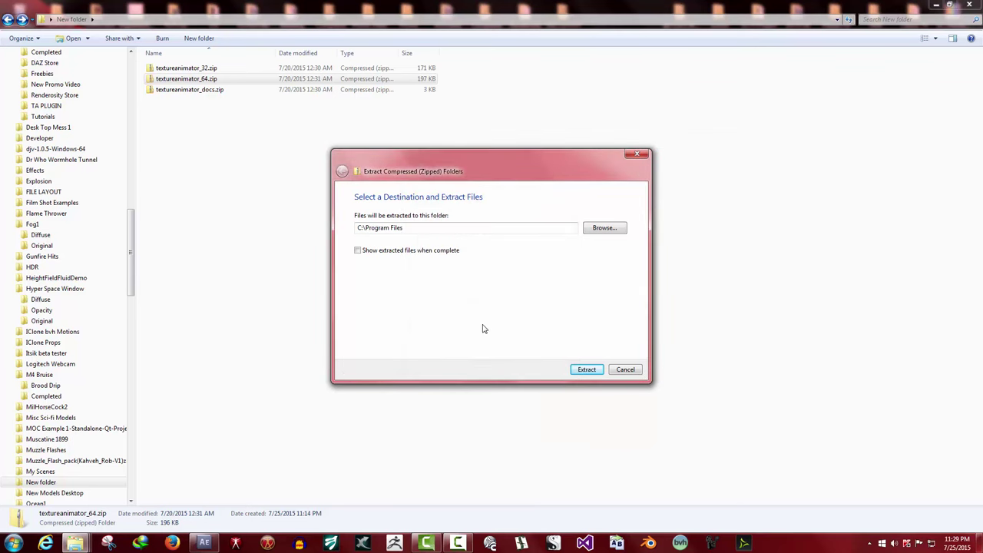
click(574, 372)
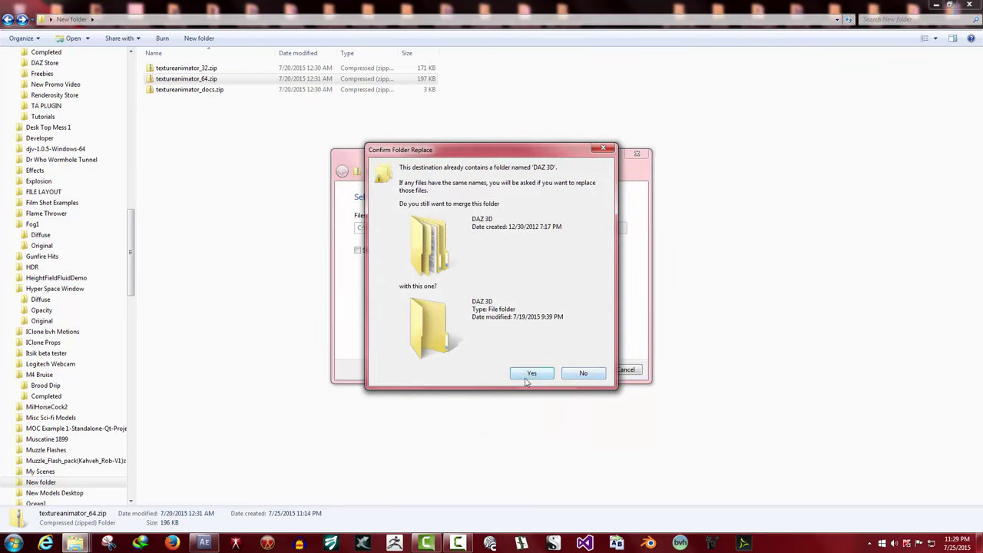
- Merge DAZ 3D and Licence - Read Me Files folders, replace Readme_TextureAnimator.txt, granting administrator permission
click(530, 373)
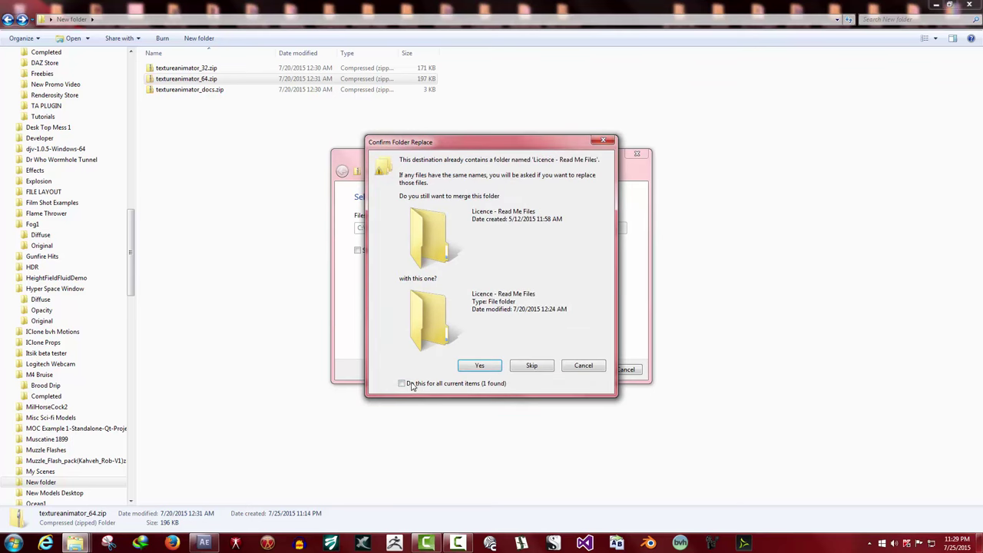
click(402, 383)
click(472, 372)
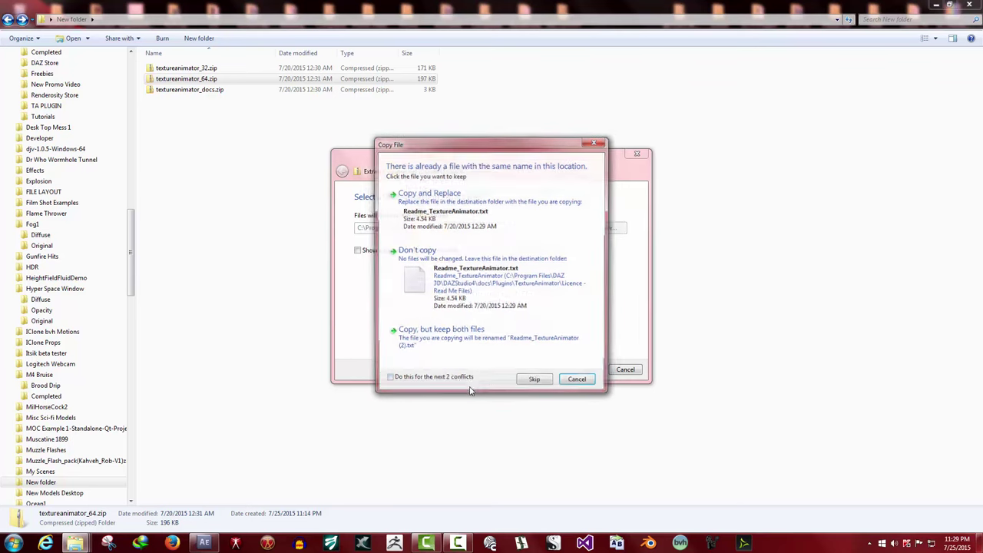
click(388, 379)
click(465, 213)
click(403, 322)
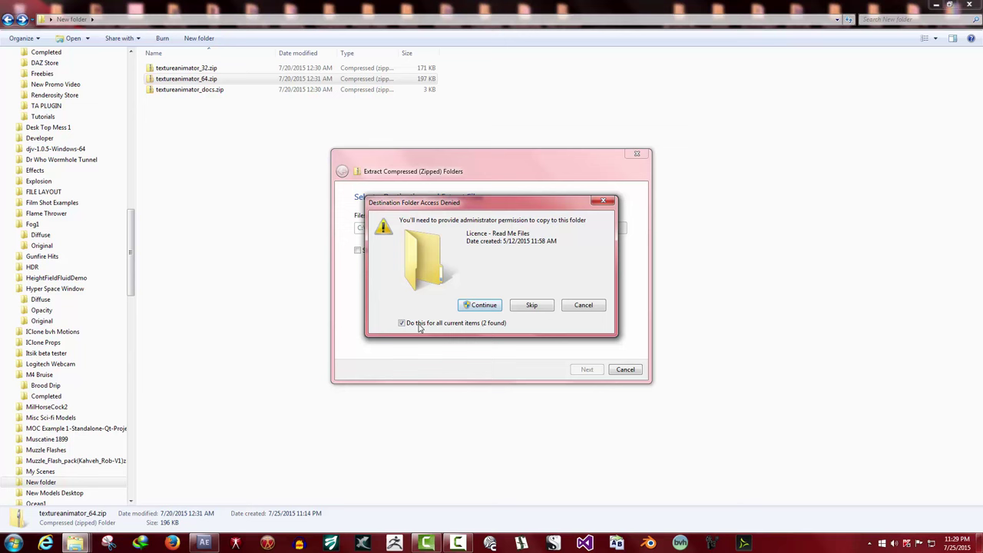
click(478, 308)
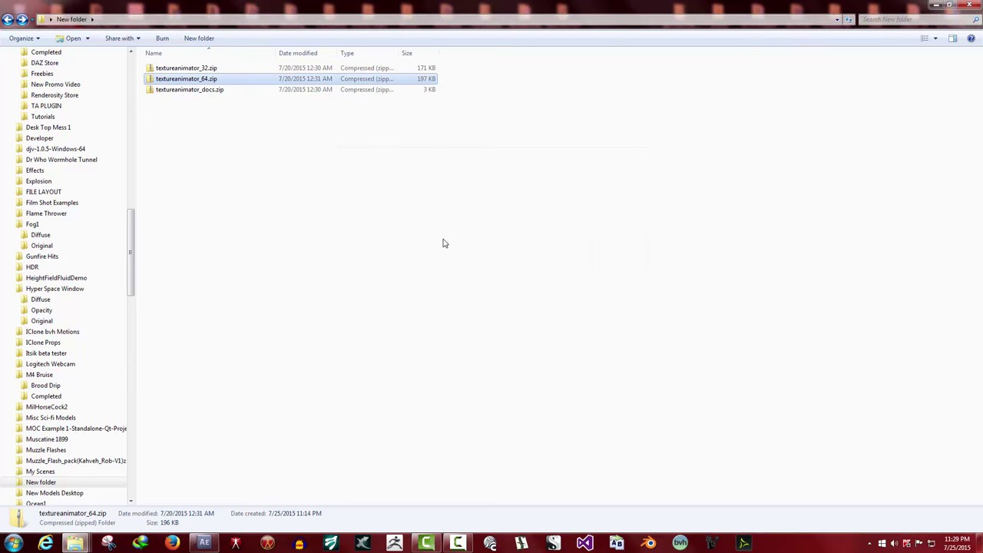
- Check the 64-bit and docs zips, then launch DAZ Studio from the taskbar
click(321, 163)
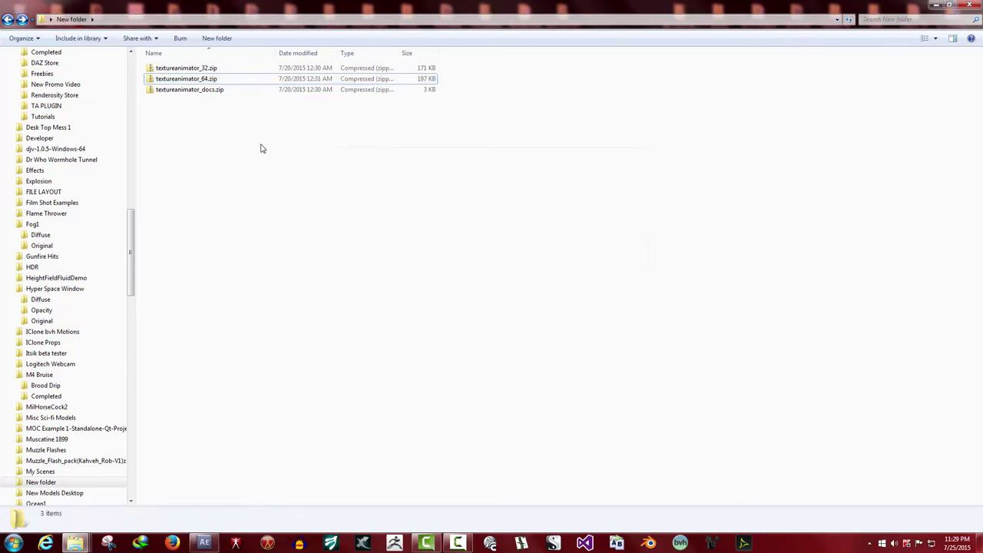
click(173, 80)
click(179, 92)
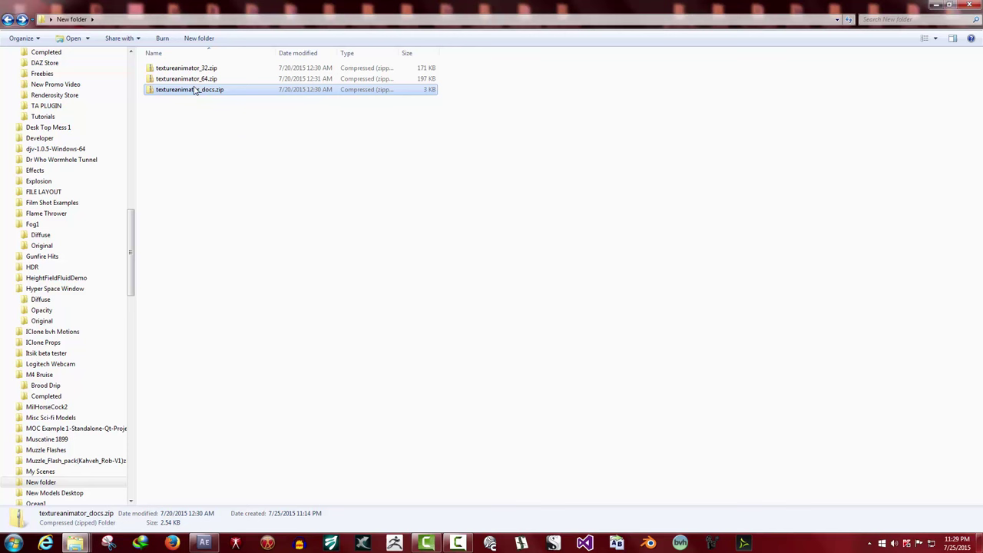
click(746, 543)
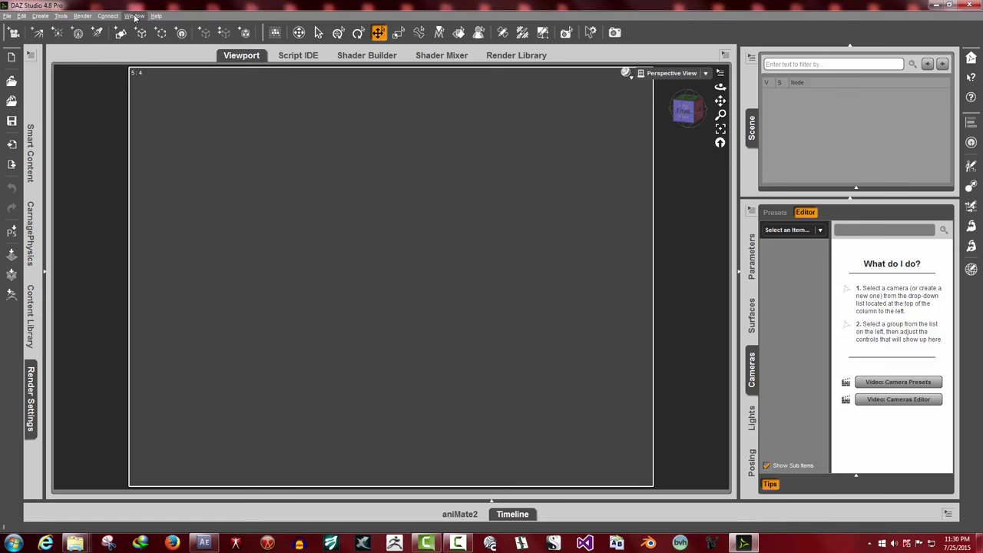
- Find Texture Animator 4.x (version 1.2.0.111) loaded in Help > About Installed Plugins; keep the colour scheme
click(157, 16)
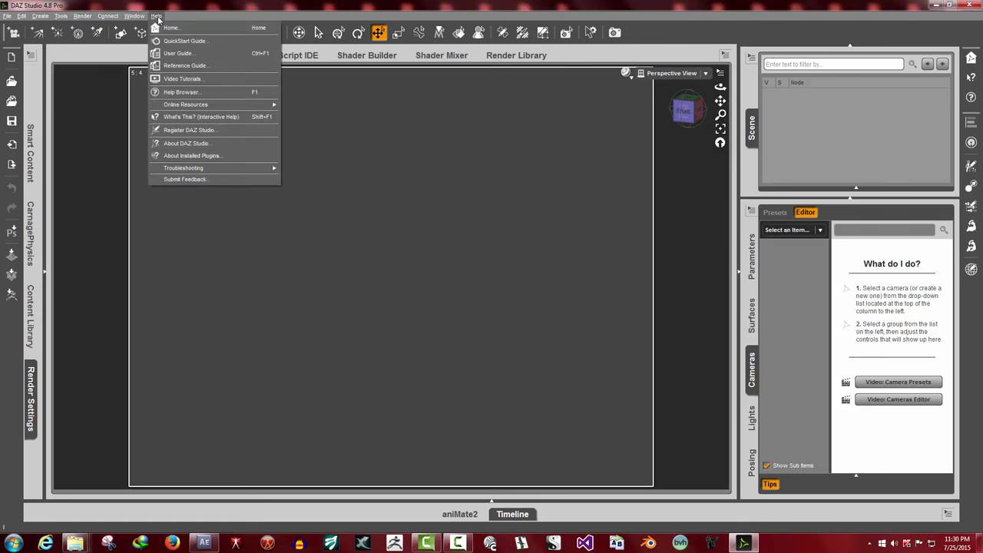
click(194, 157)
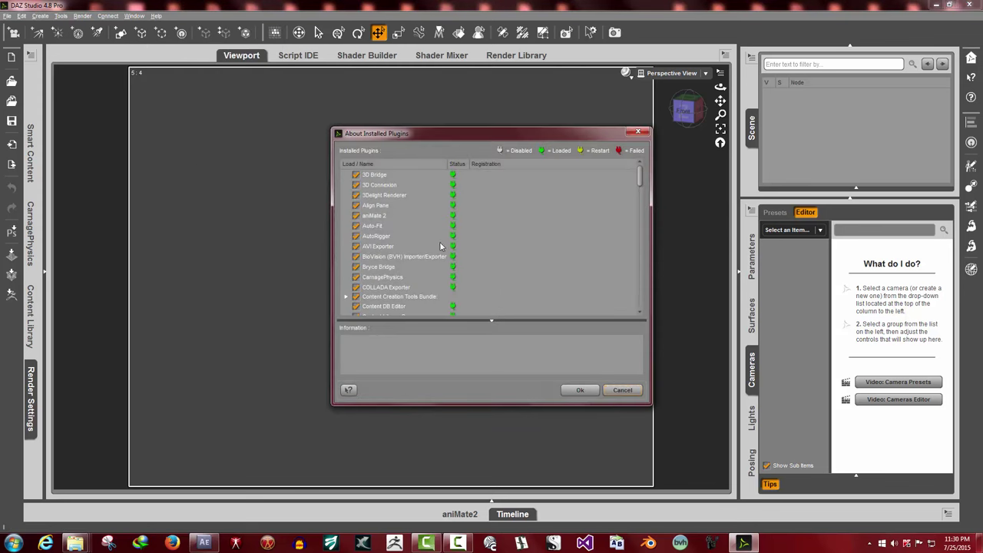
scroll(563, 235, down, 5)
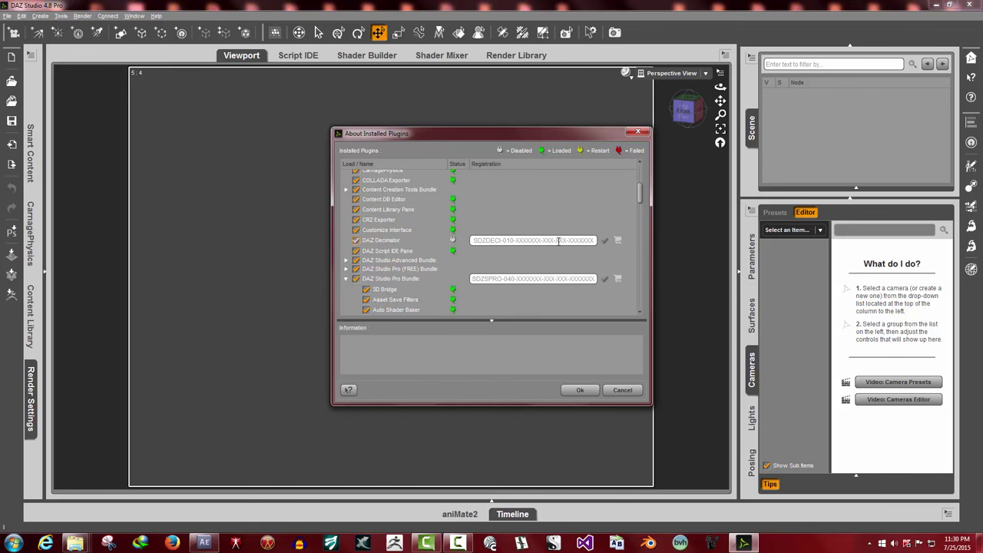
scroll(556, 241, down, 3)
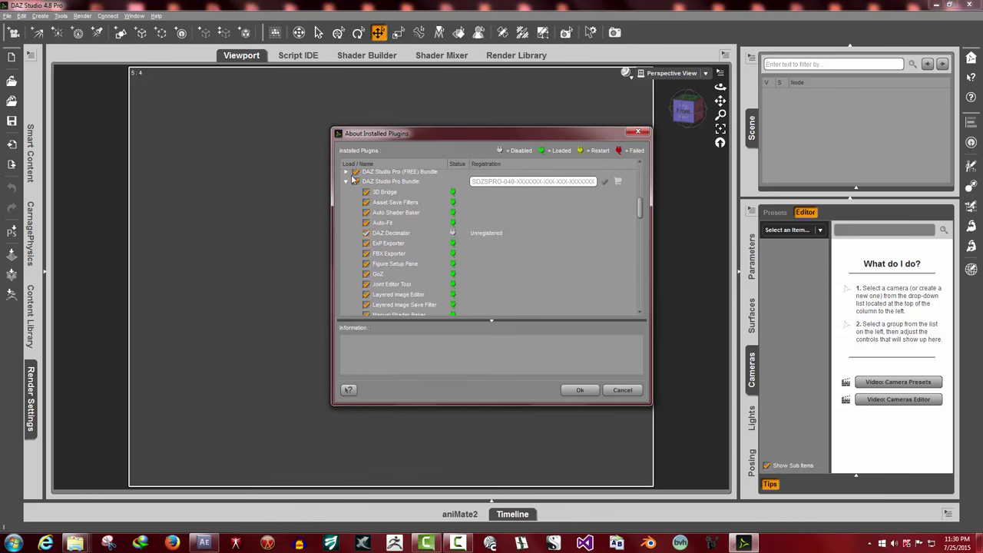
click(347, 181)
scroll(526, 218, down, 3)
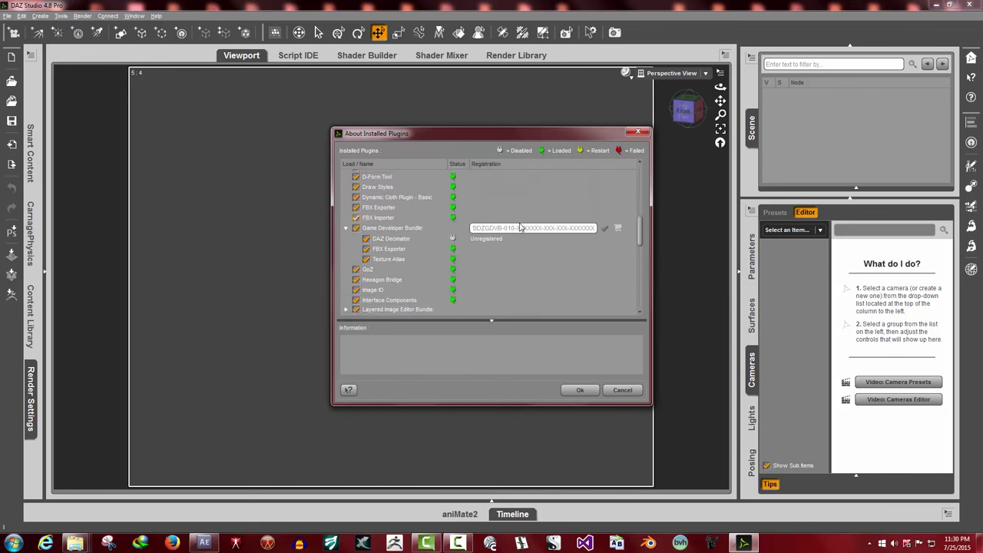
click(345, 224)
scroll(496, 241, down, 3)
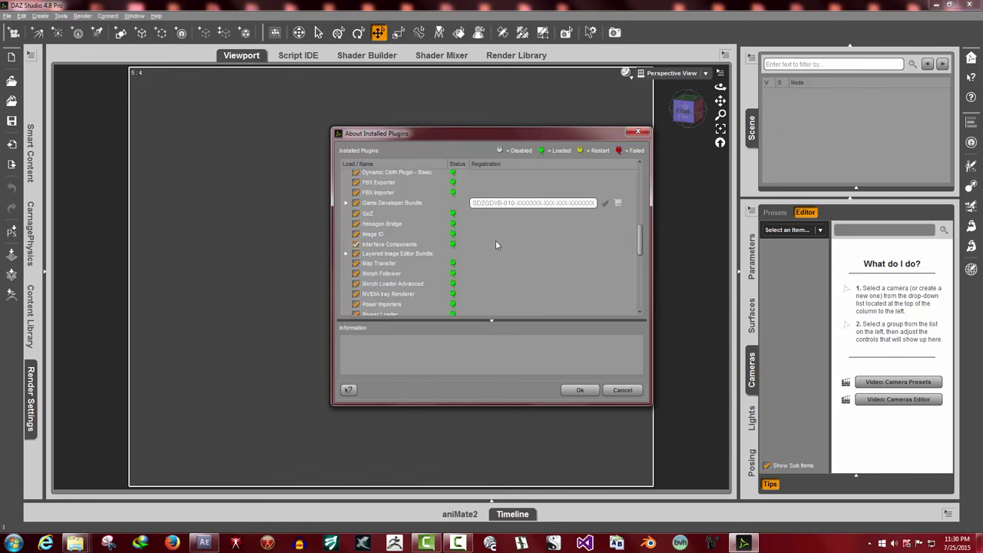
scroll(495, 246, down, 5)
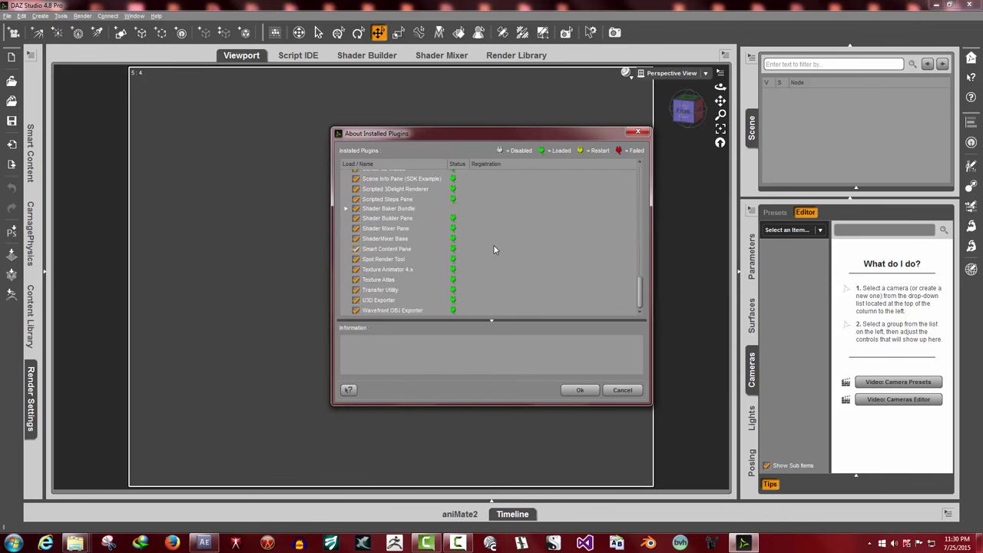
click(381, 270)
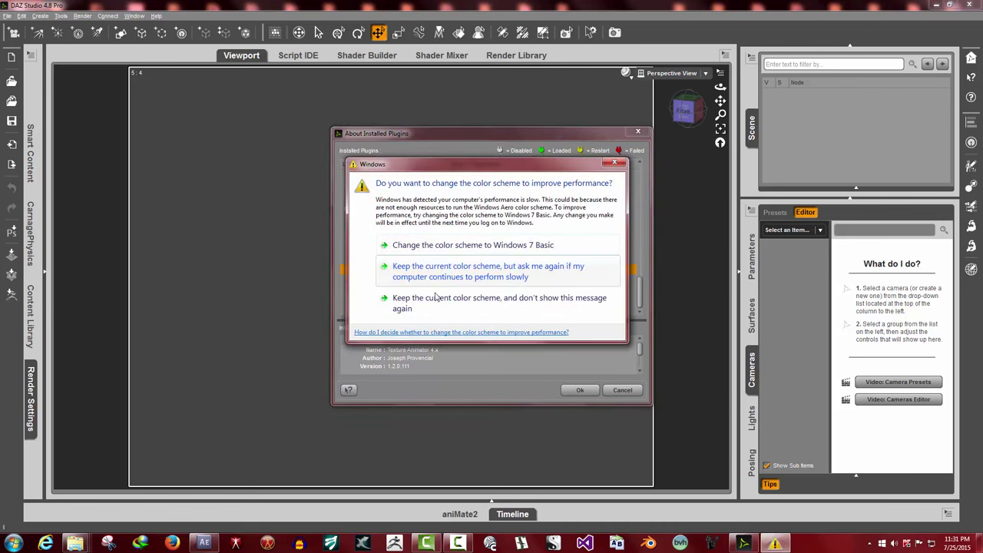
click(431, 305)
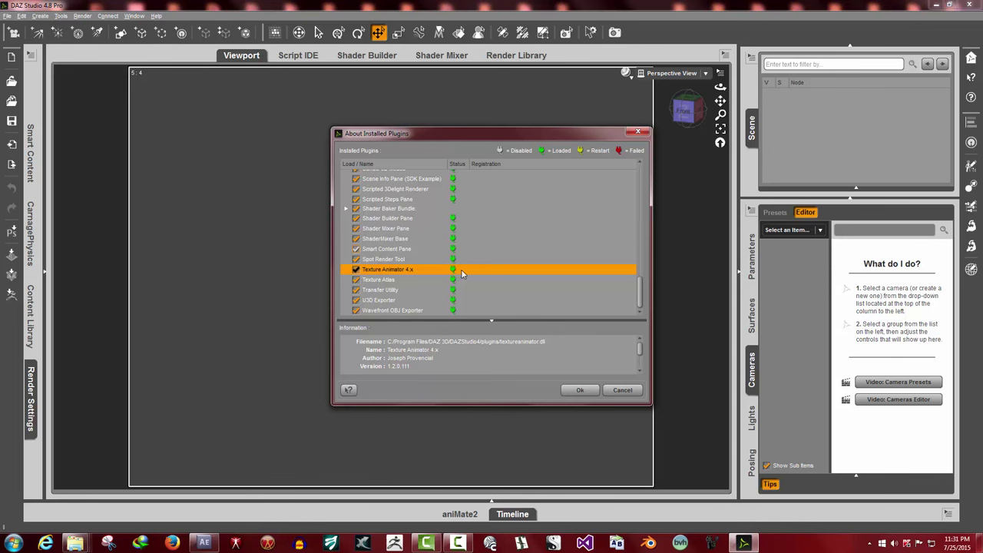
- Close About Installed Plugins and float Window > Panes (Tabs) > Texture Animator over the viewport
click(622, 391)
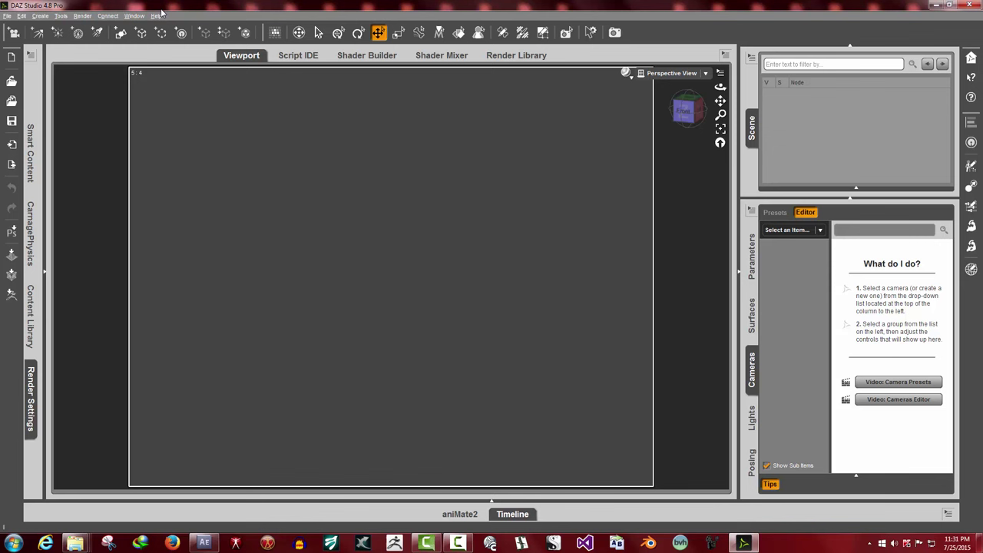
click(134, 16)
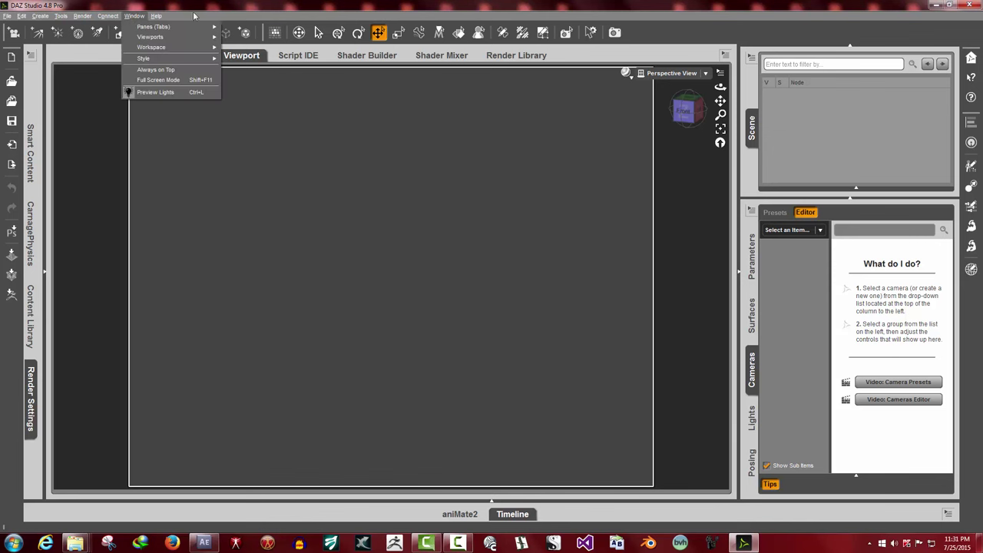
click(115, 4)
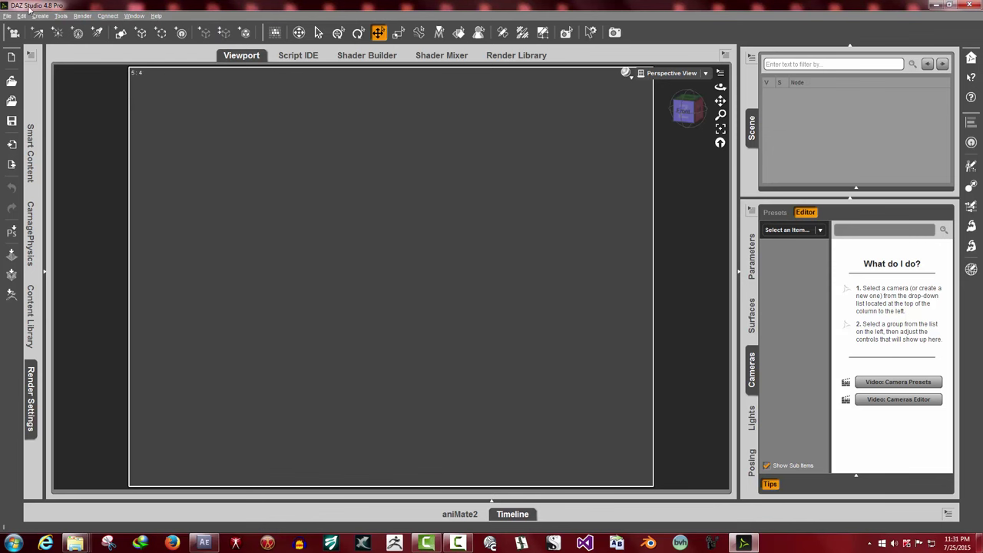
click(135, 16)
mouse_move(142, 28)
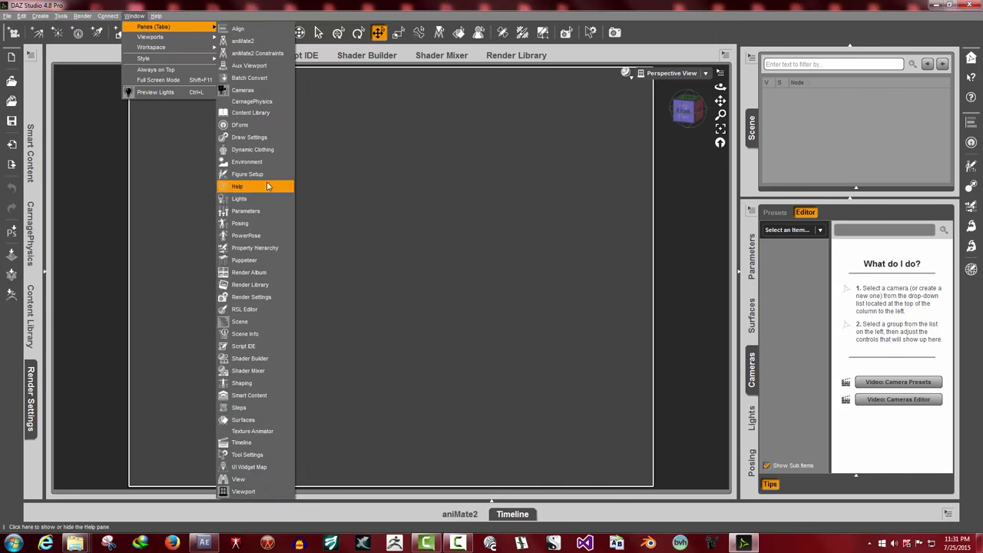
click(247, 432)
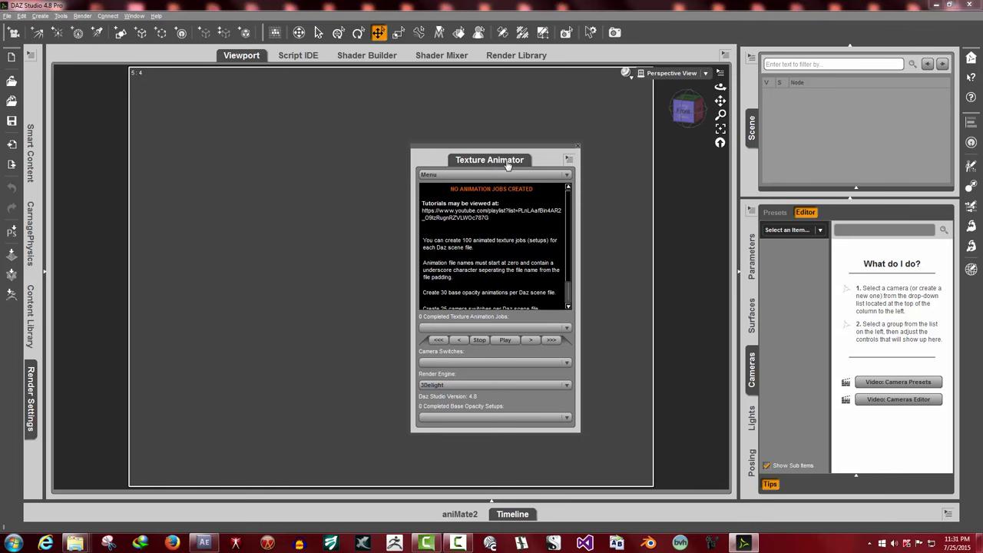
drag(533, 146, 370, 109)
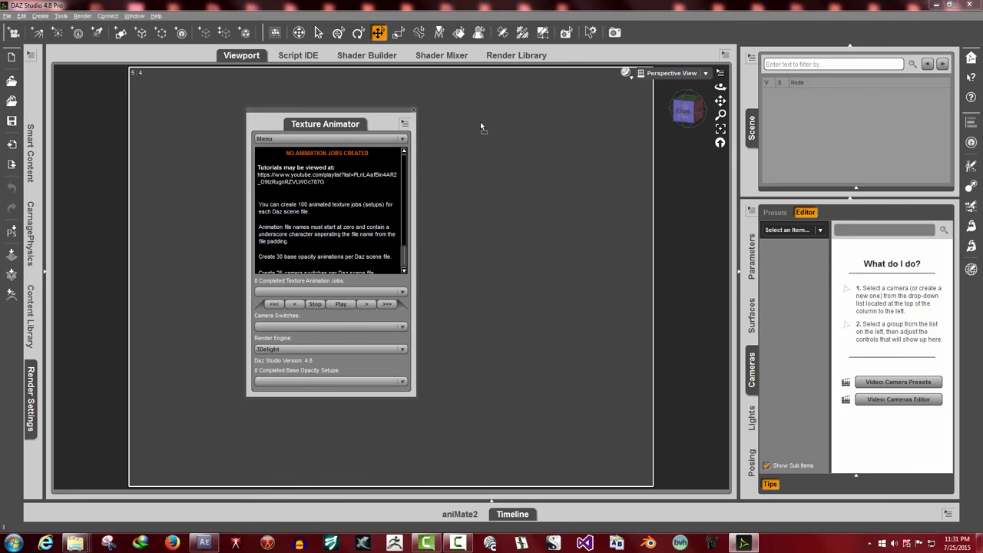
drag(480, 126, 484, 129)
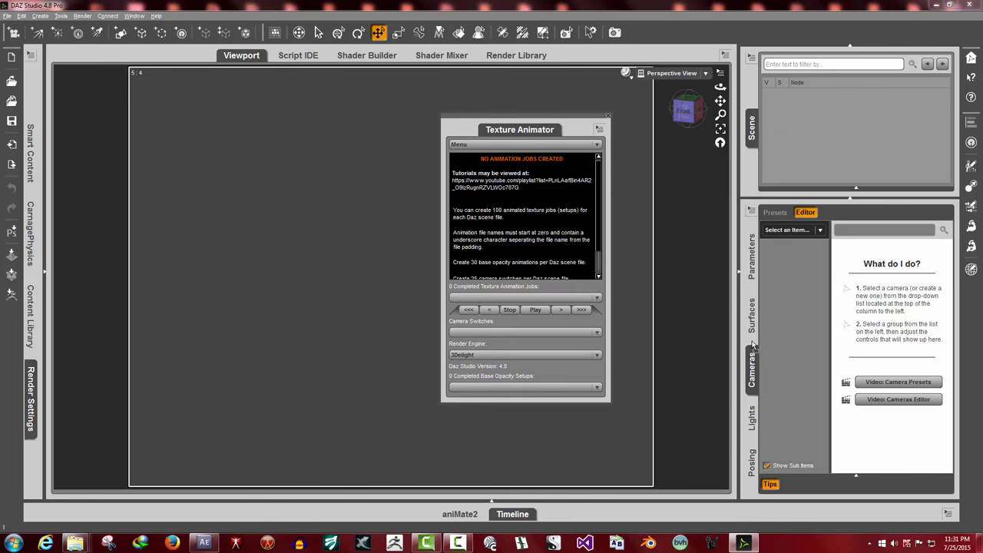
- Dock the Texture Animator pane beside Surfaces, then set it to Make Pane Undockable
drag(752, 345, 754, 347)
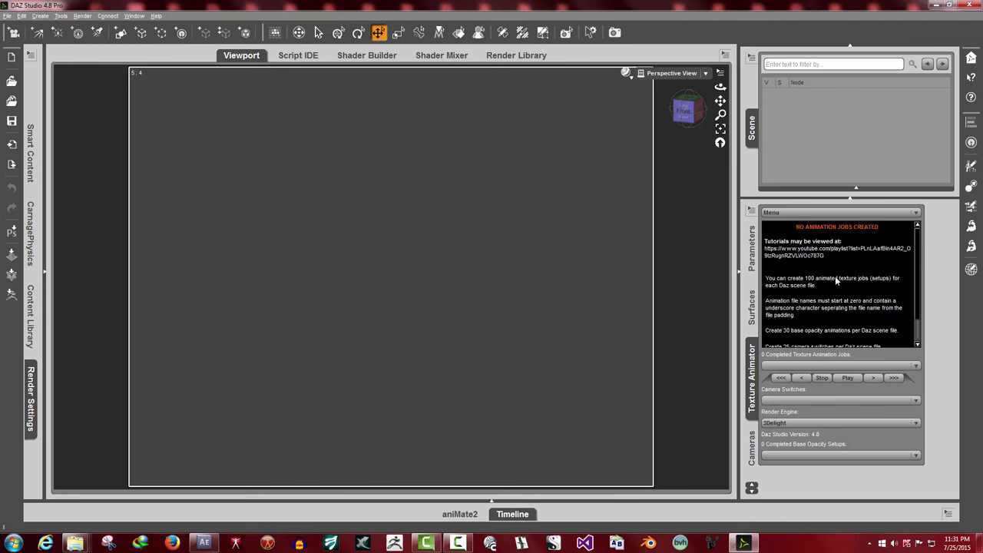
click(752, 307)
click(752, 378)
click(751, 209)
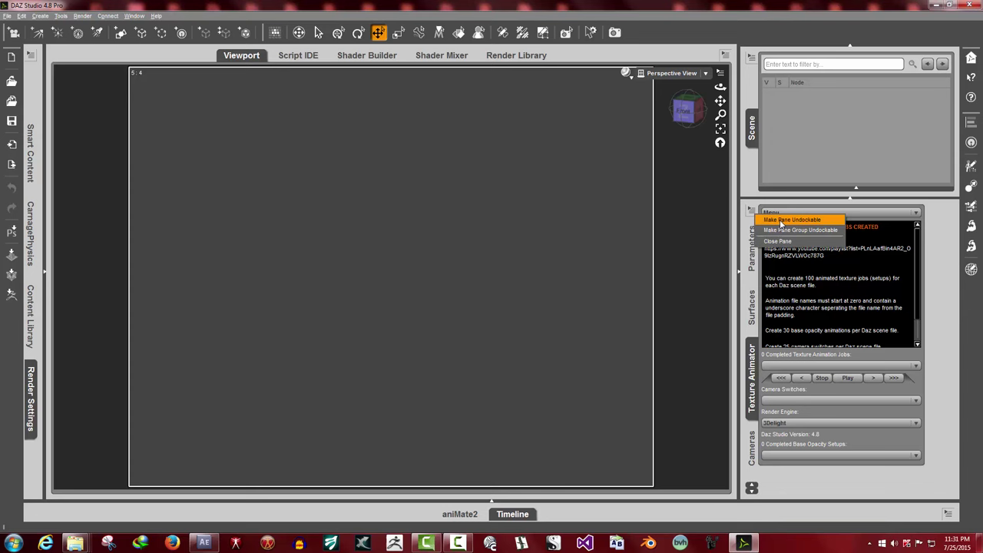
click(780, 223)
- Centre the floating Texture Animator window and test its minimize, maximize and restore
drag(291, 186, 349, 132)
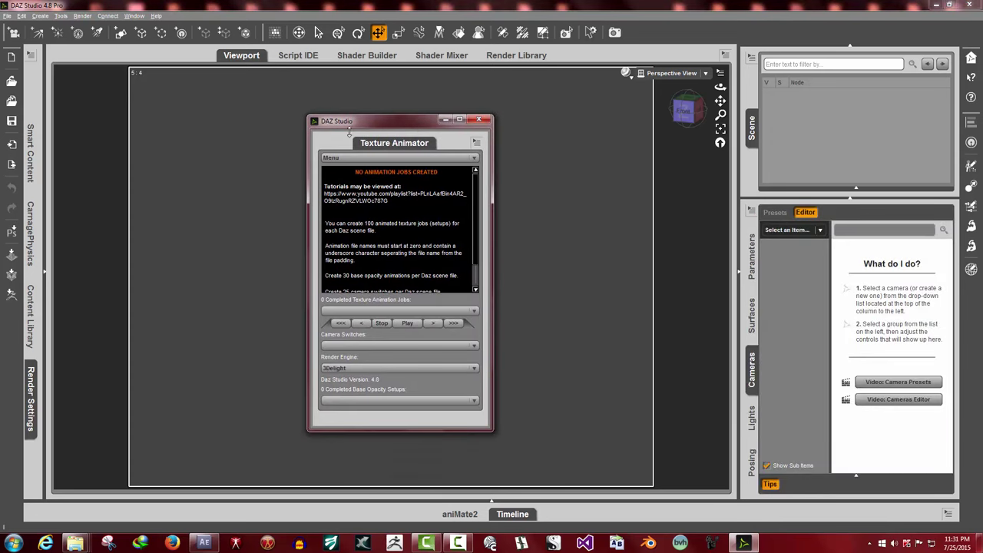
click(445, 120)
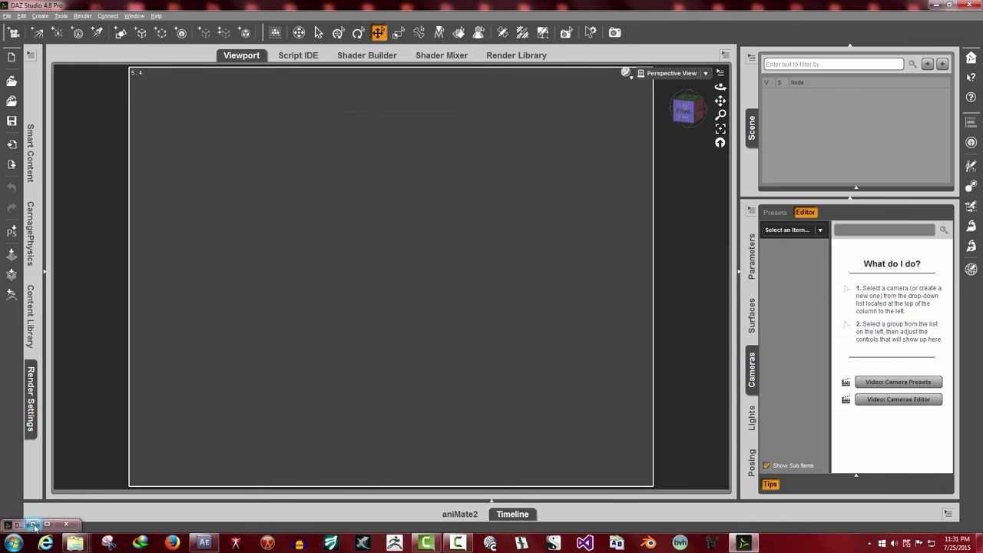
click(32, 525)
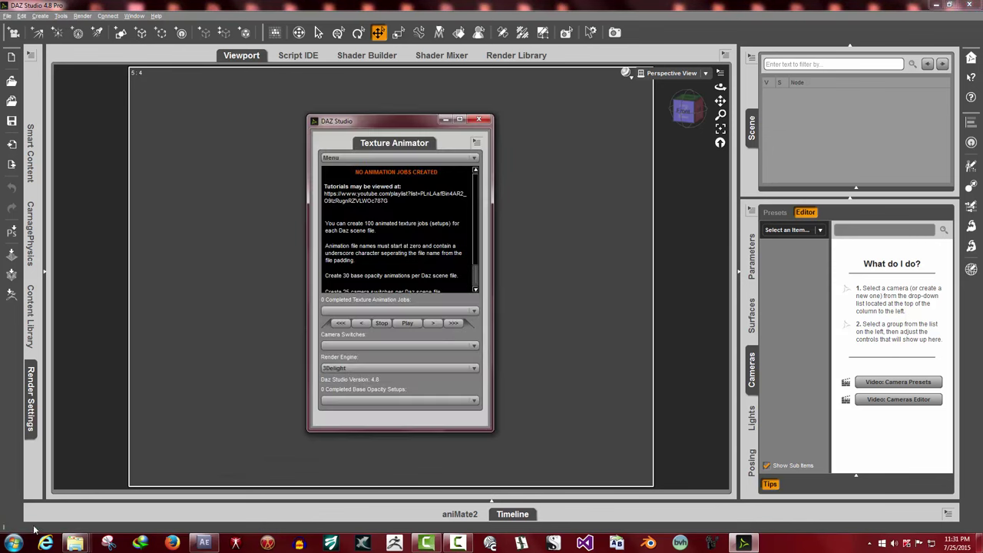
click(459, 120)
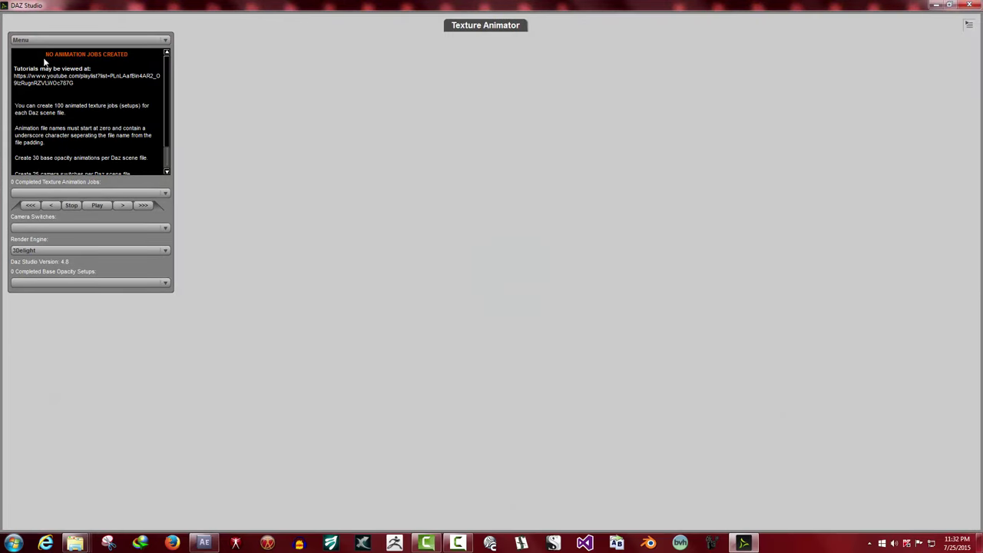
click(949, 4)
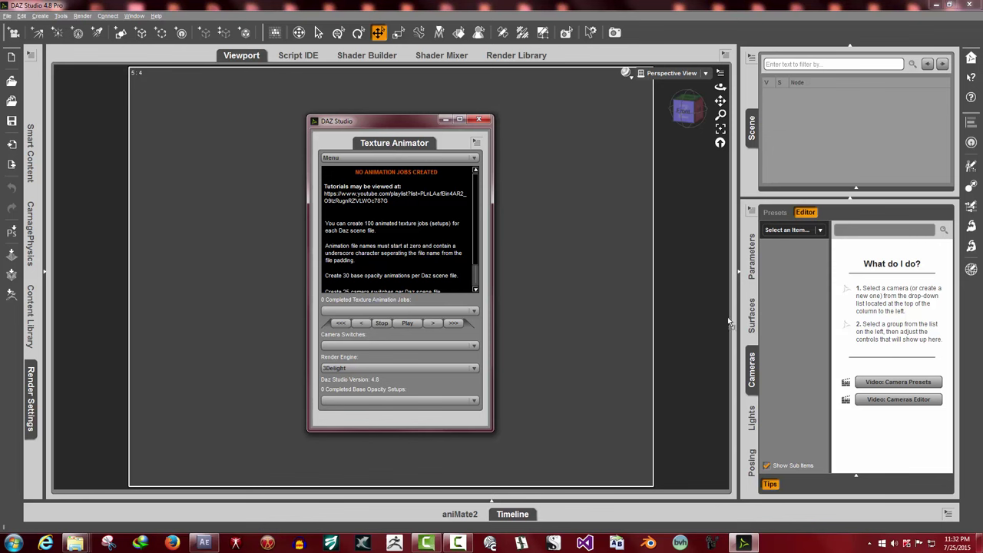
- Dock the floating Texture Animator window as a tab beside Parameters, Surfaces and Cameras
drag(755, 338, 756, 339)
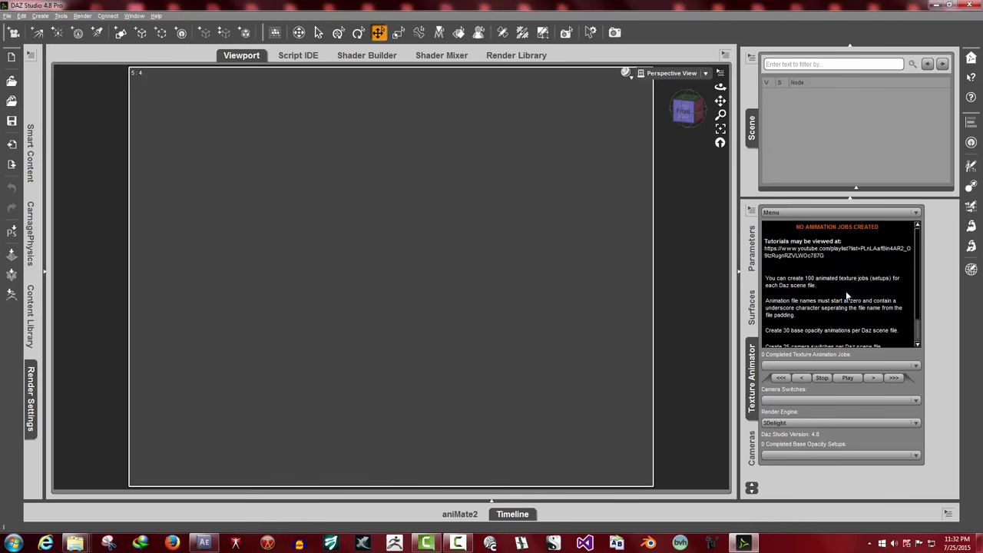
- Choose Menu > View Help - Tutorials - Read Me - Licence and minimize the docs folder window
click(816, 213)
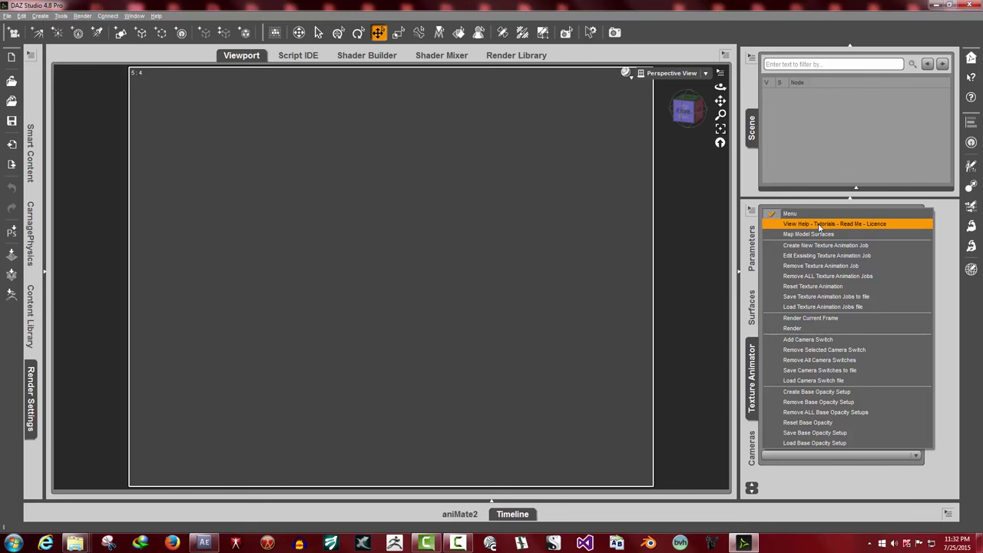
click(818, 224)
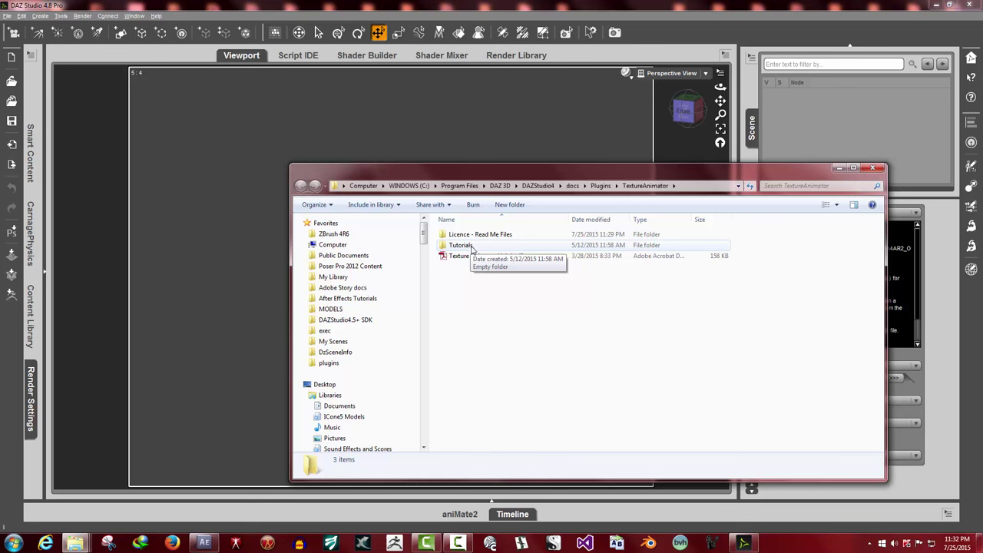
drag(773, 169, 733, 169)
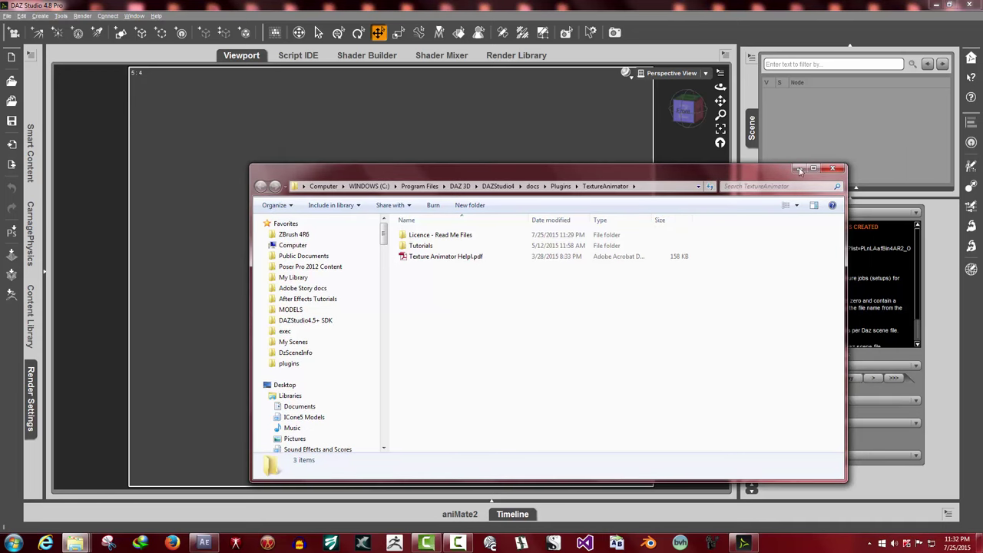
click(798, 169)
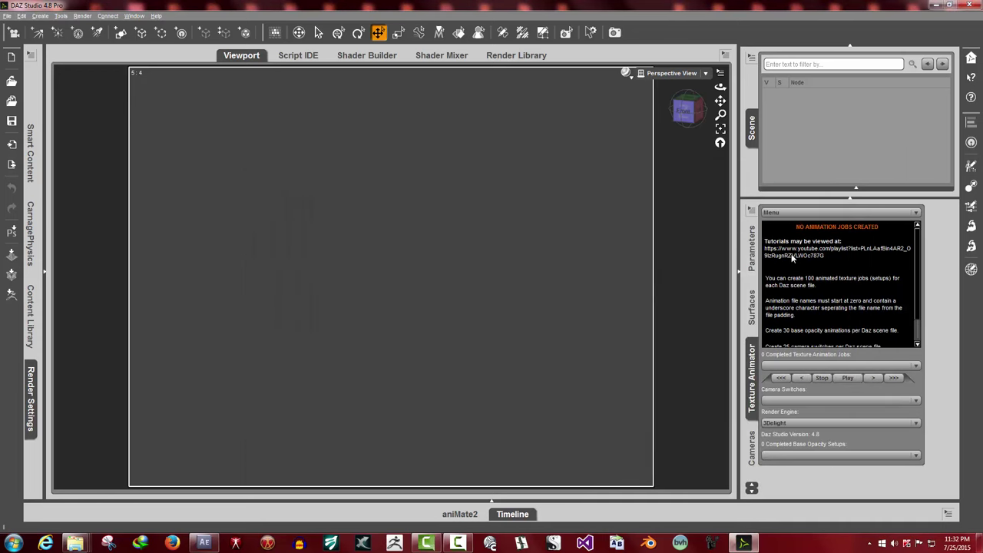
- Copy the YouTube playlist address from the Texture Animator info text and bring up Firefox
drag(767, 243, 854, 247)
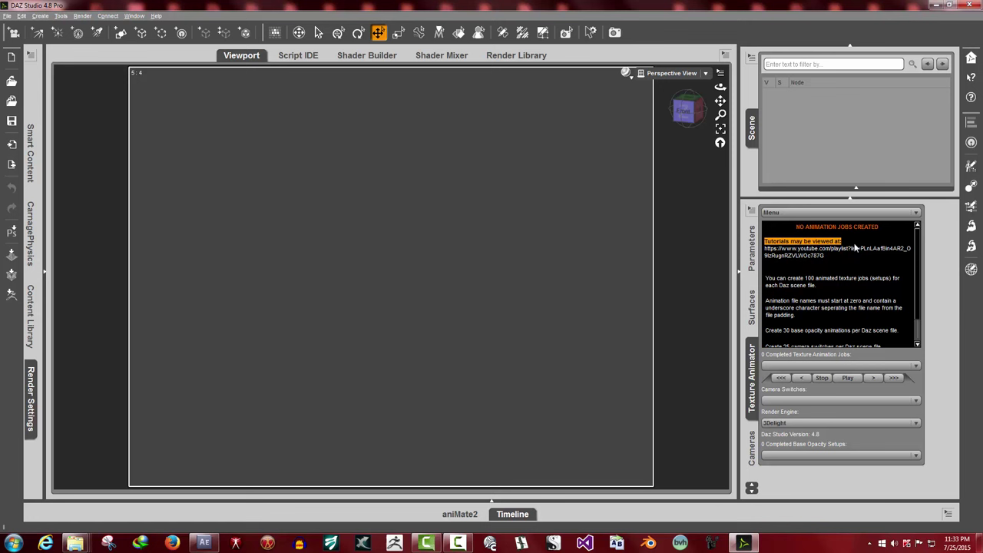
click(773, 256)
drag(765, 253, 828, 260)
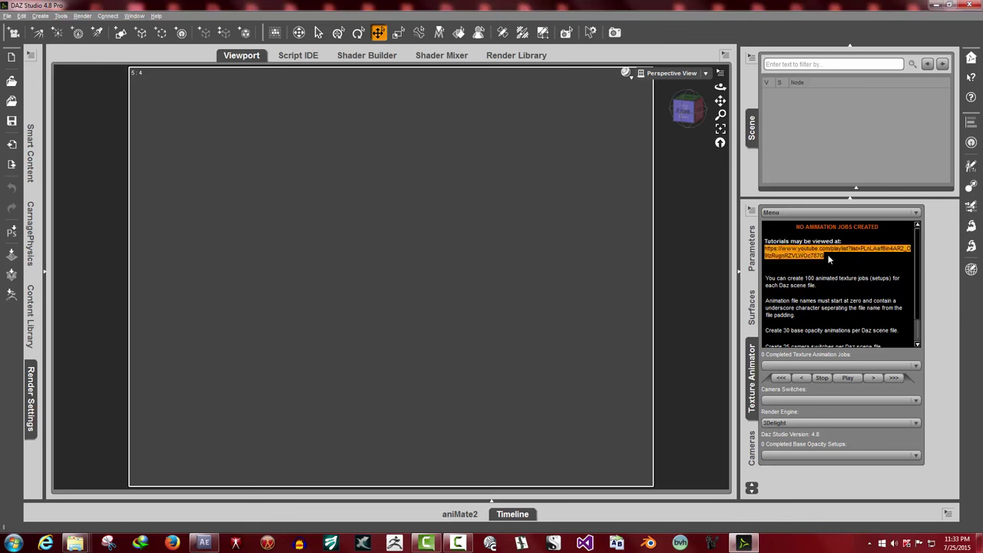
right_click(790, 256)
click(813, 262)
right_click(789, 256)
right_click(782, 253)
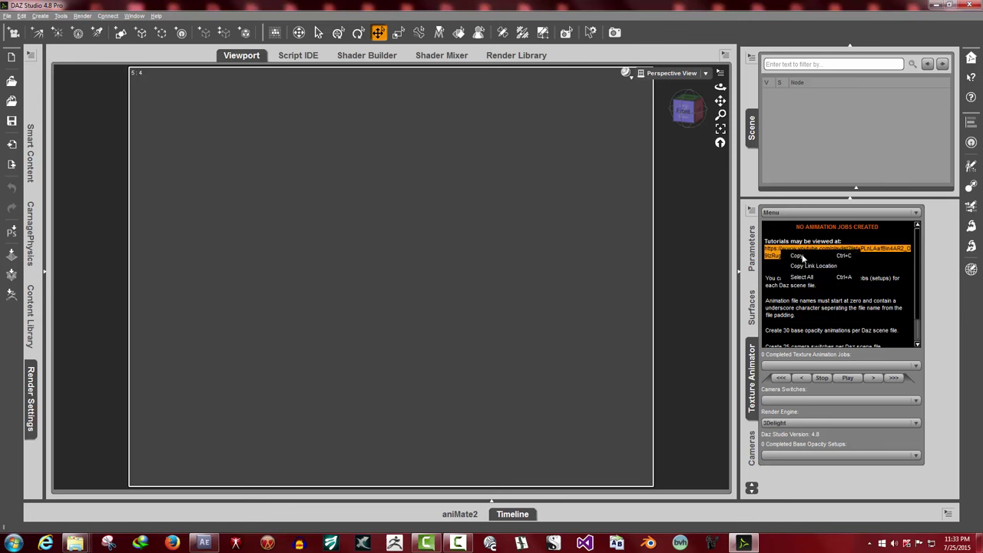
click(802, 258)
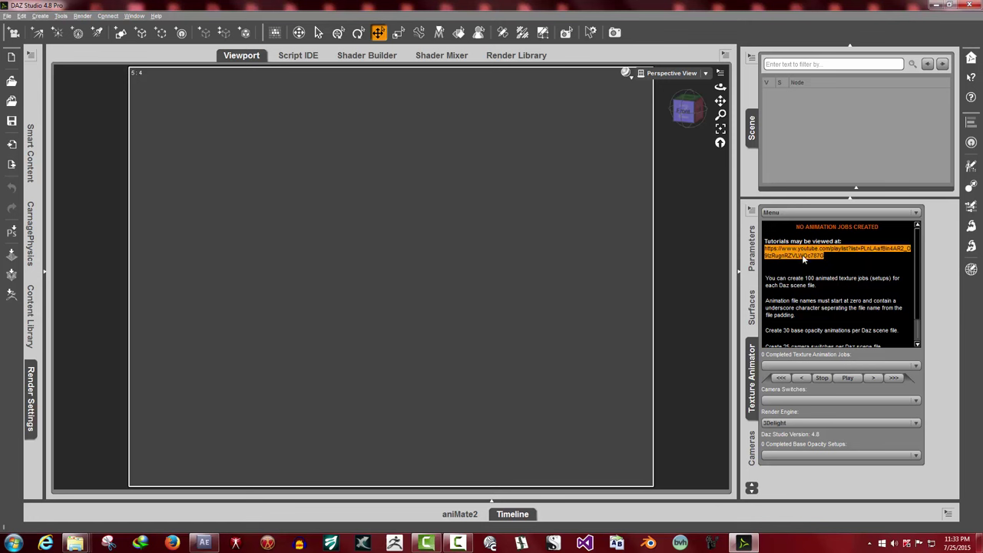
click(172, 543)
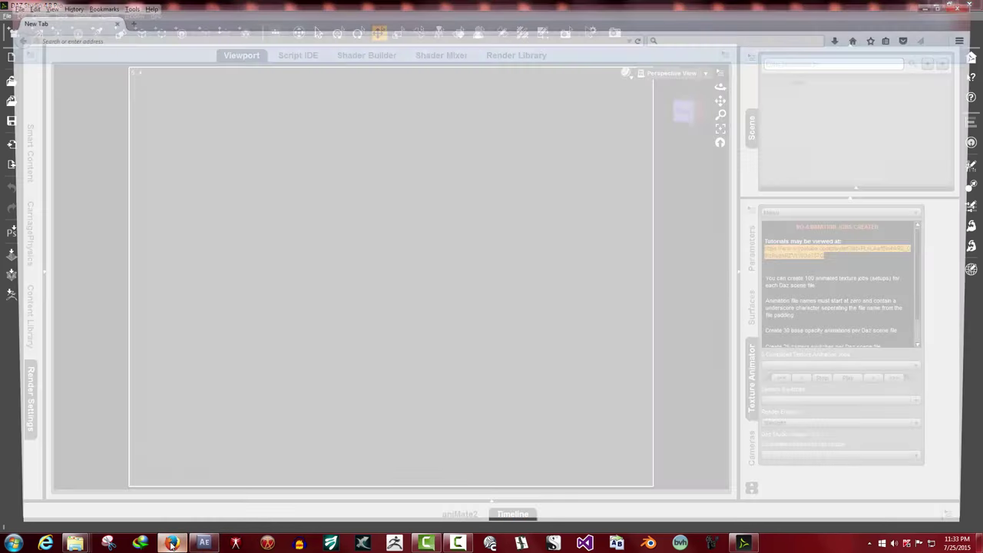
- Paste the playlist address into Firefox and scroll down the Texture Animator playlist
right_click(171, 37)
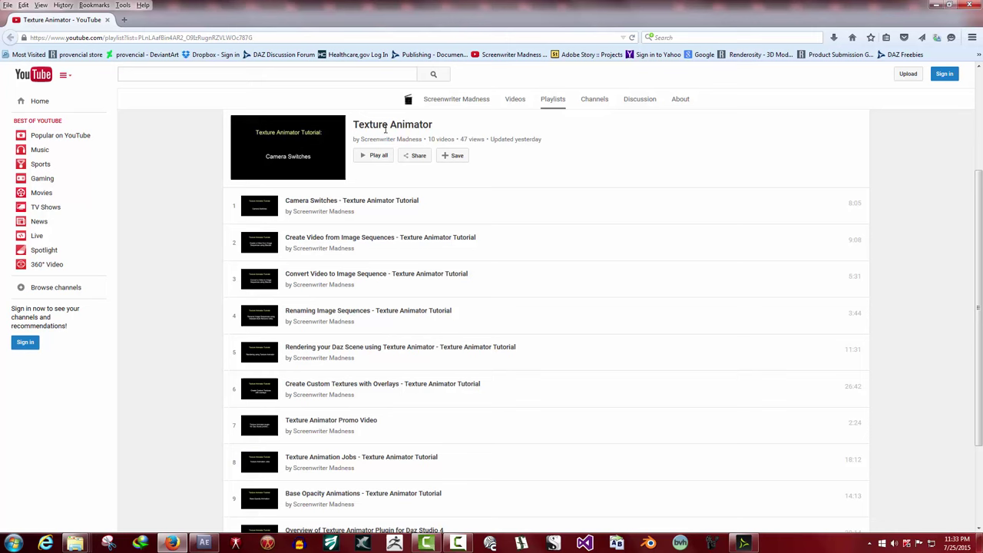
scroll(500, 221, down, 1)
scroll(500, 221, down, 1)
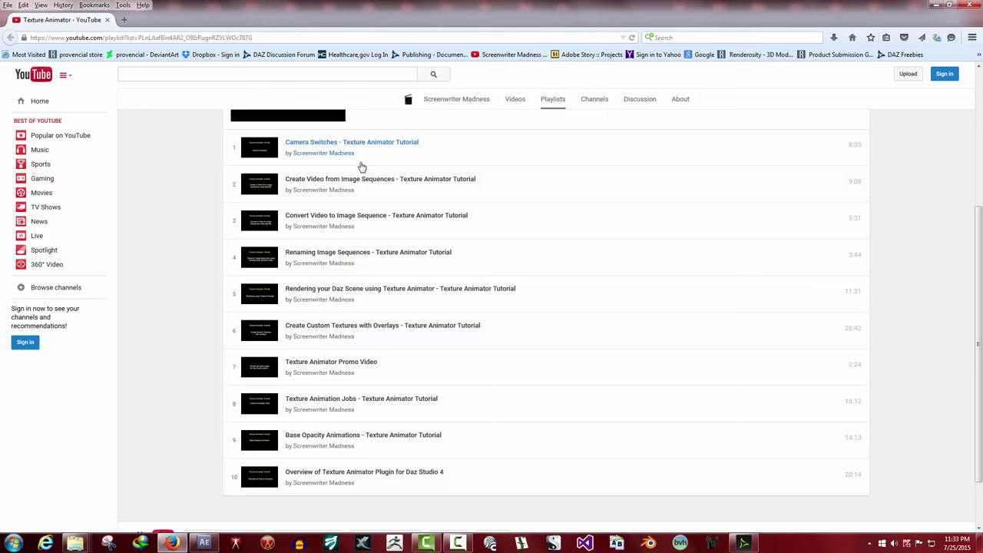
- Open the Camera Switches tutorial video, then bring Bulk Rename Utility forward
click(339, 146)
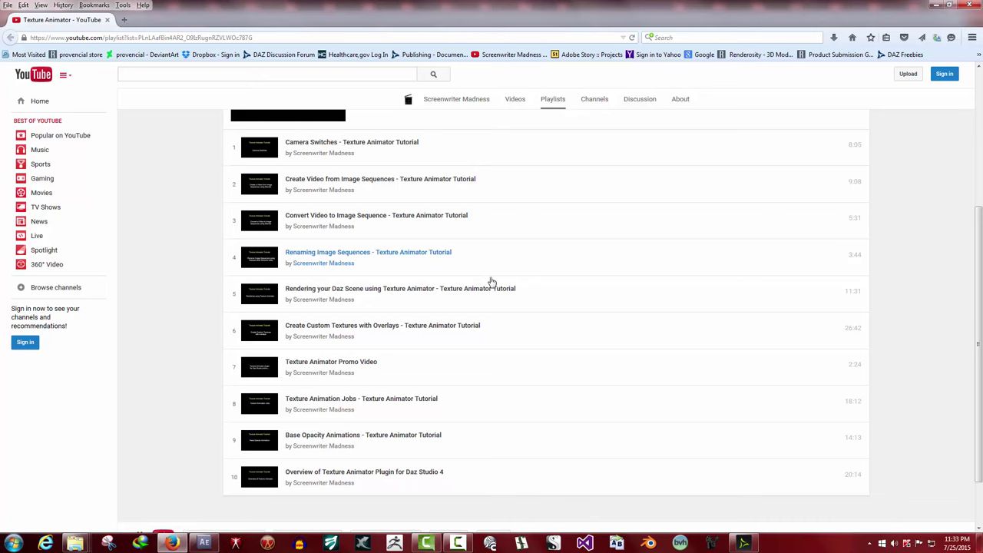
scroll(493, 280, down, 3)
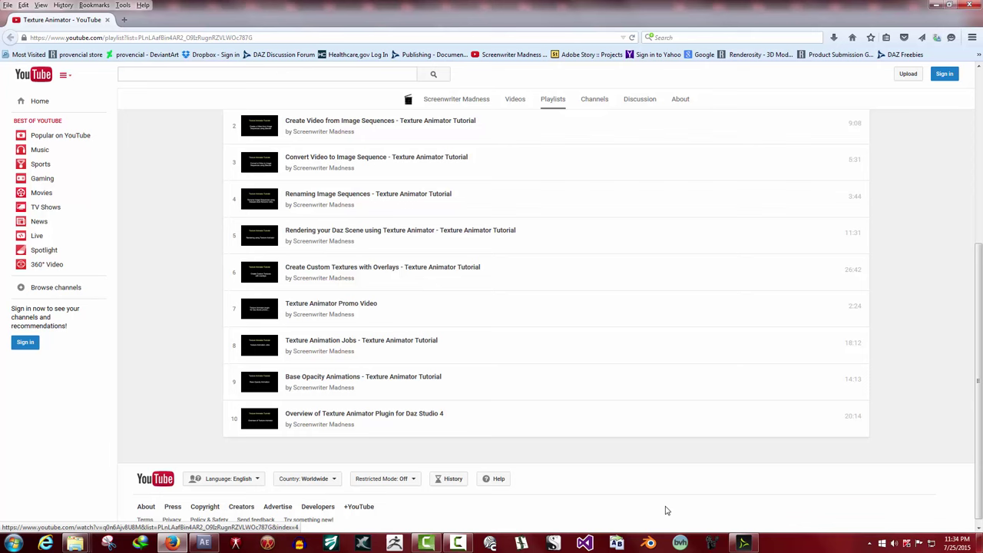
click(616, 542)
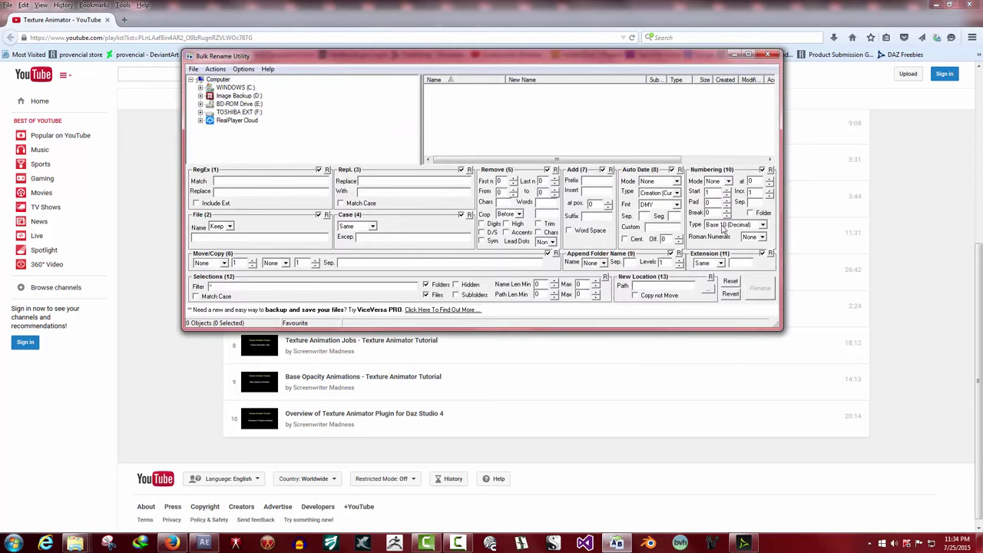
- Close the Bulk Rename Utility window to reveal the YouTube playlist behind it
click(766, 54)
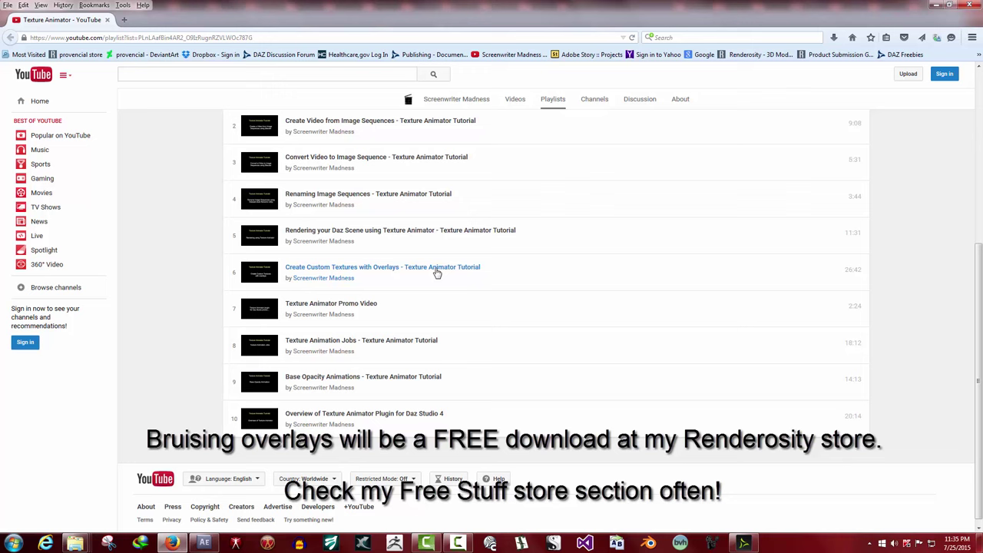
- Scroll up and down through the 10-video Texture Animator playlist to review it
scroll(449, 312, down, 1)
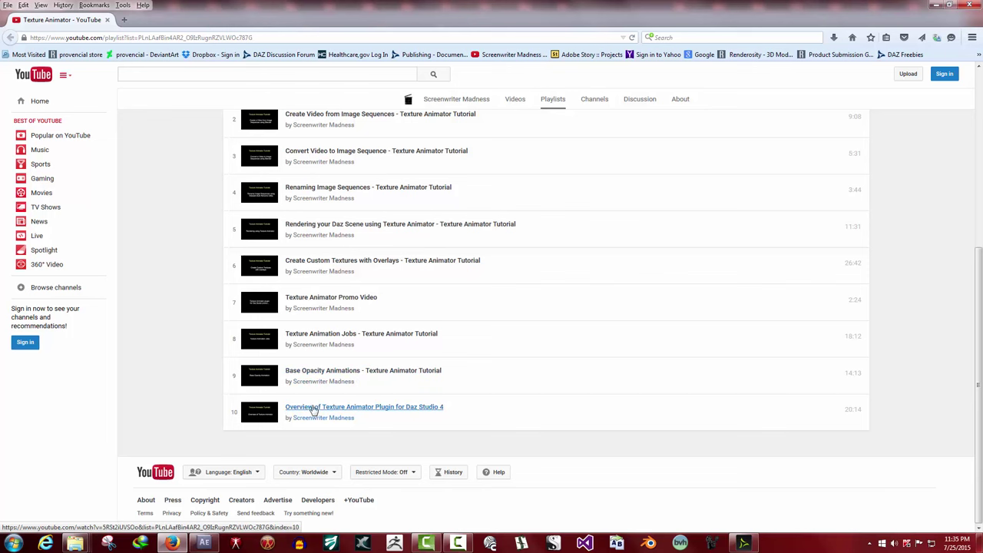
click(421, 411)
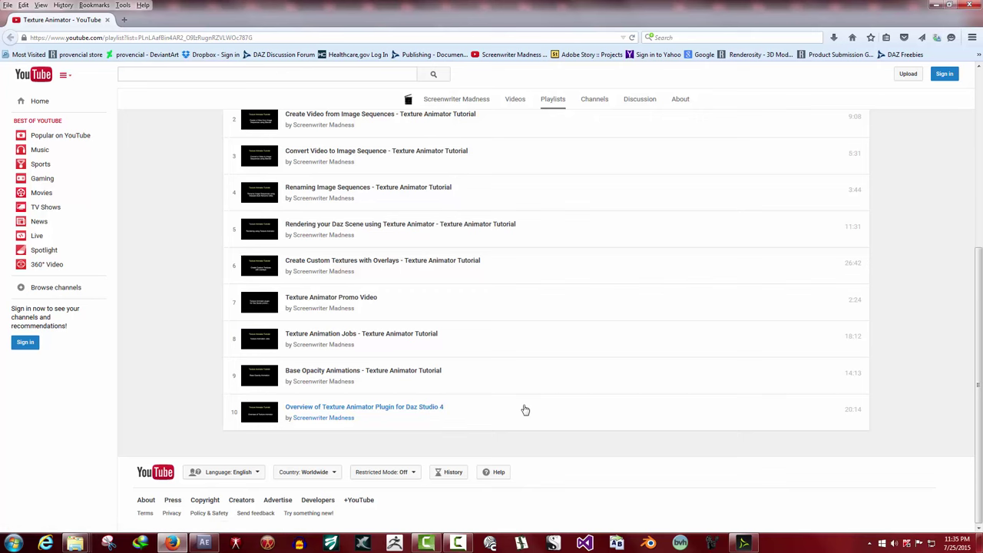
scroll(556, 395, up, 5)
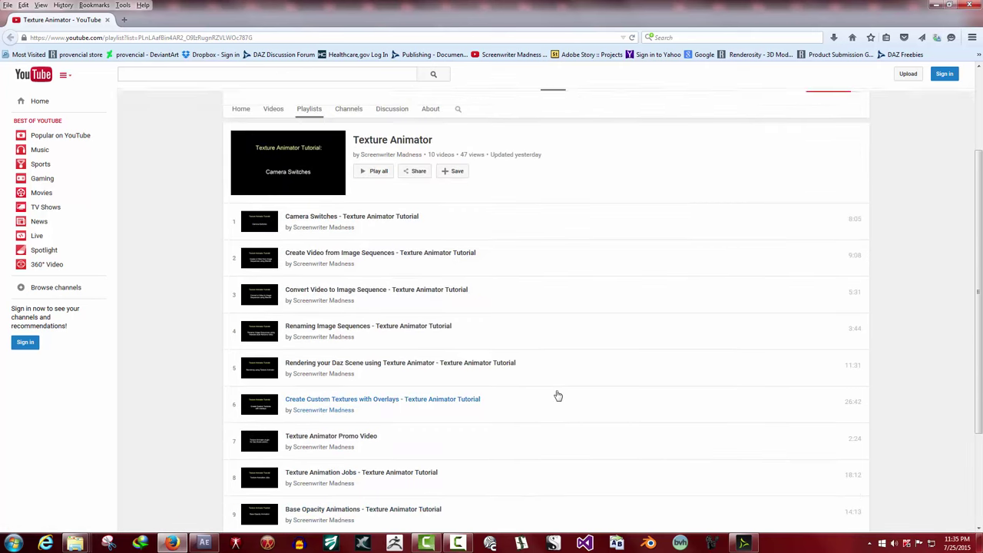
scroll(566, 315, down, 1)
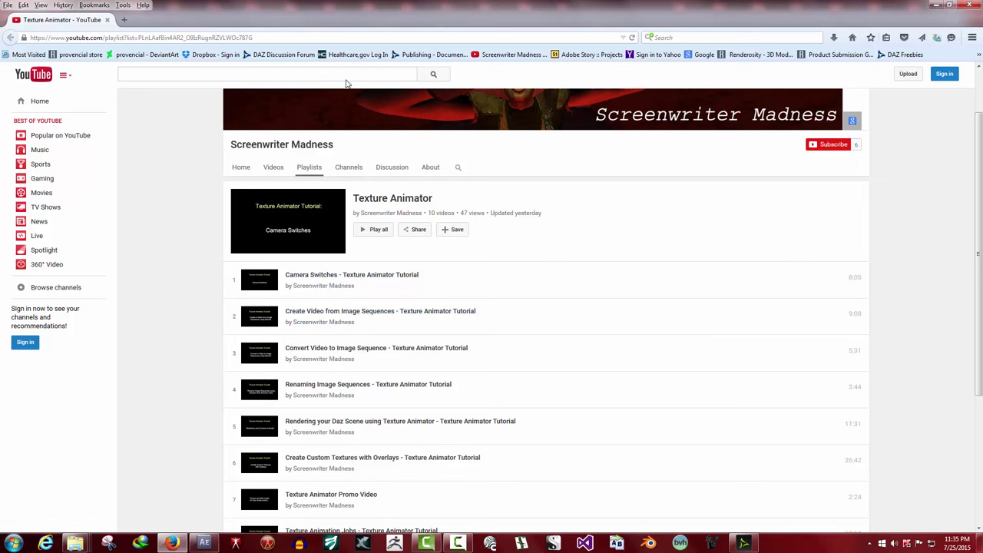
scroll(359, 245, down, 1)
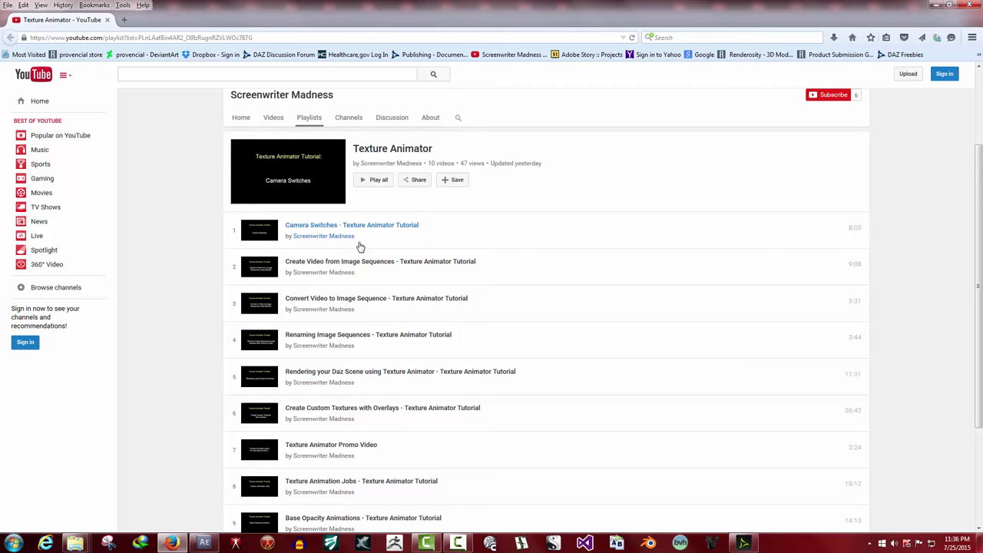
scroll(391, 318, down, 2)
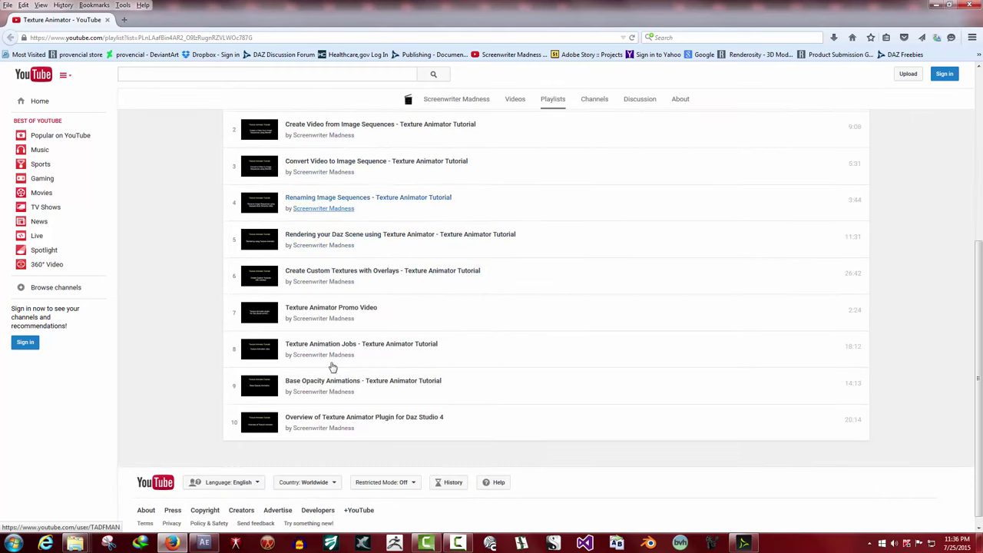
scroll(654, 278, up, 4)
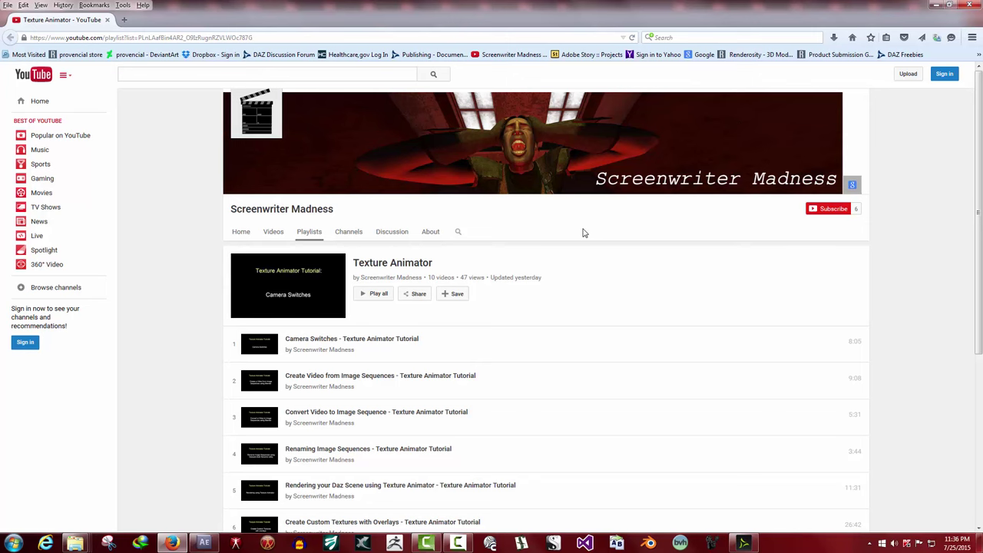
scroll(582, 235, down, 3)
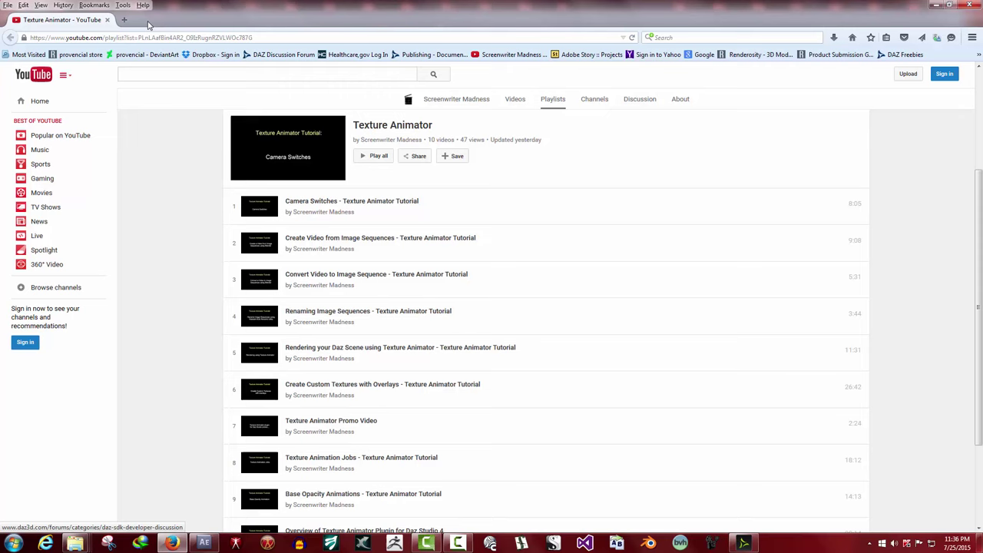
- Close the browser, scroll the Texture Animator info text, and open its Menu command list
click(110, 22)
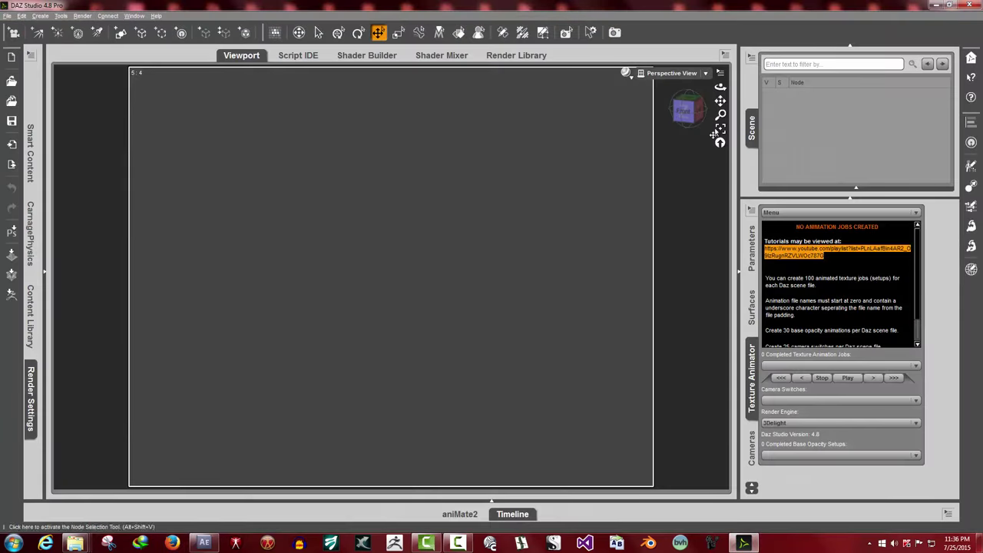
scroll(837, 292, down, 2)
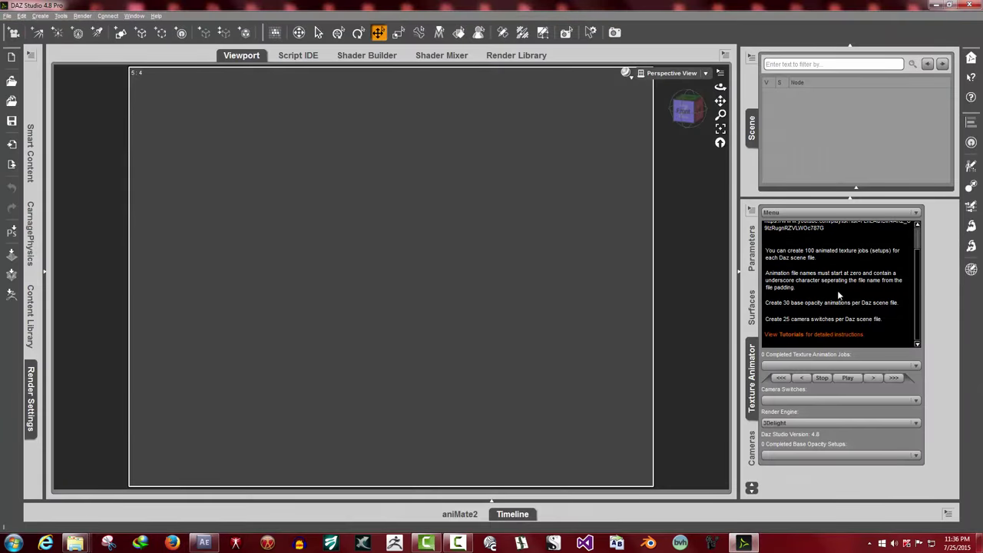
scroll(838, 297, up, 2)
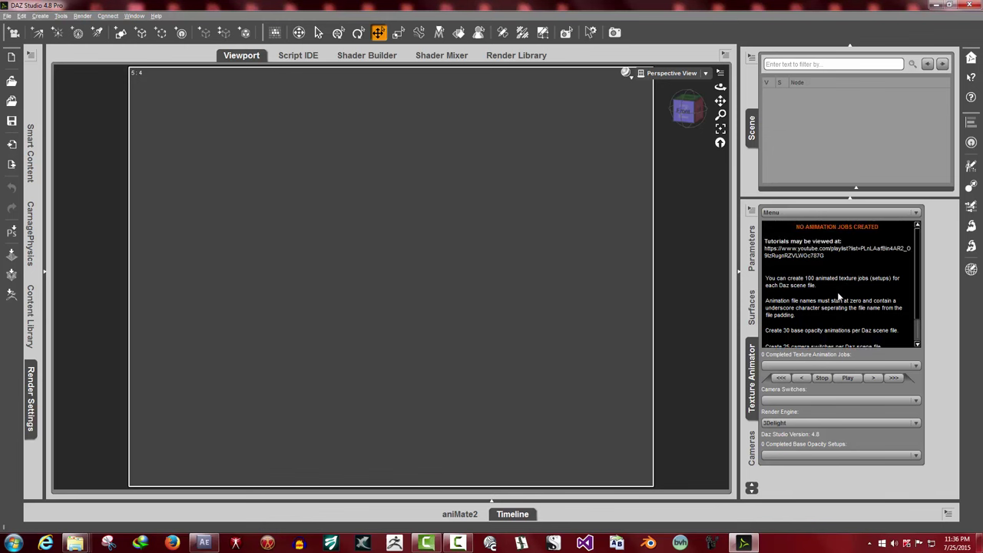
click(791, 214)
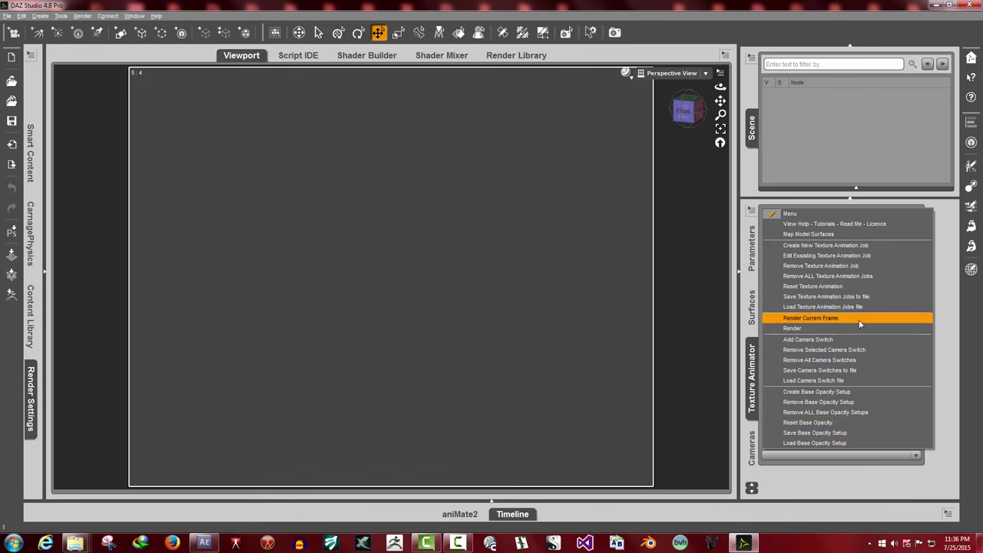
click(949, 243)
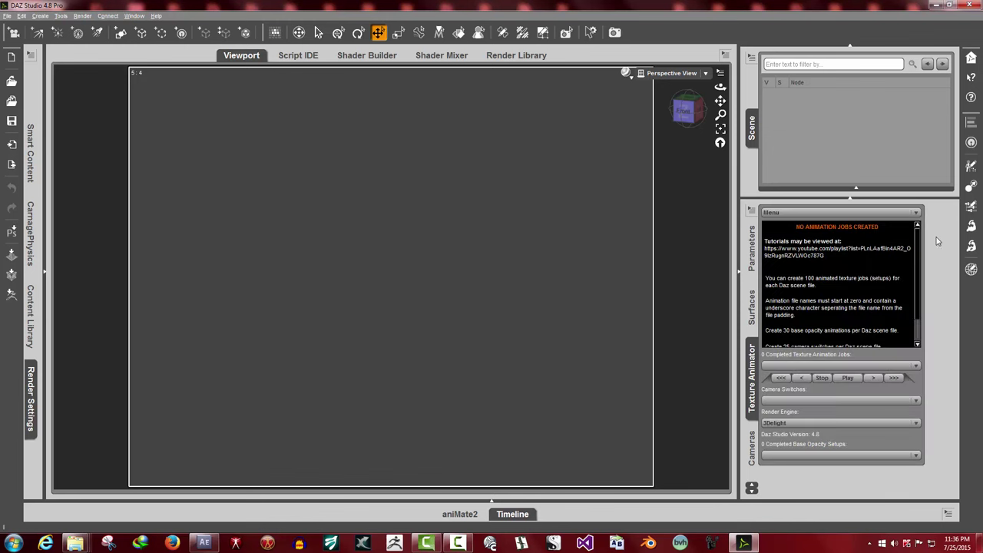
click(803, 215)
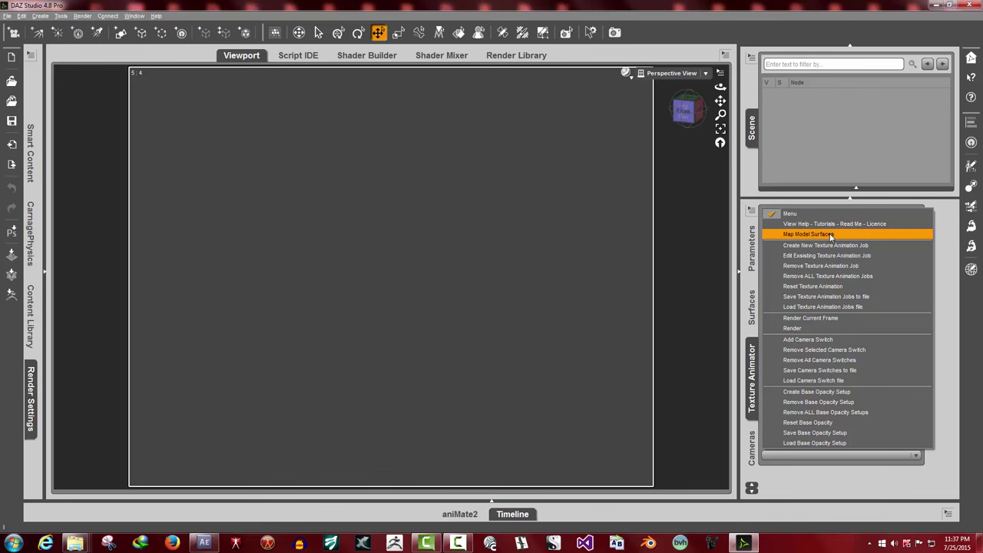
- Open and close the Texture Animator Menu list repeatedly without choosing, then scroll the info text
click(829, 157)
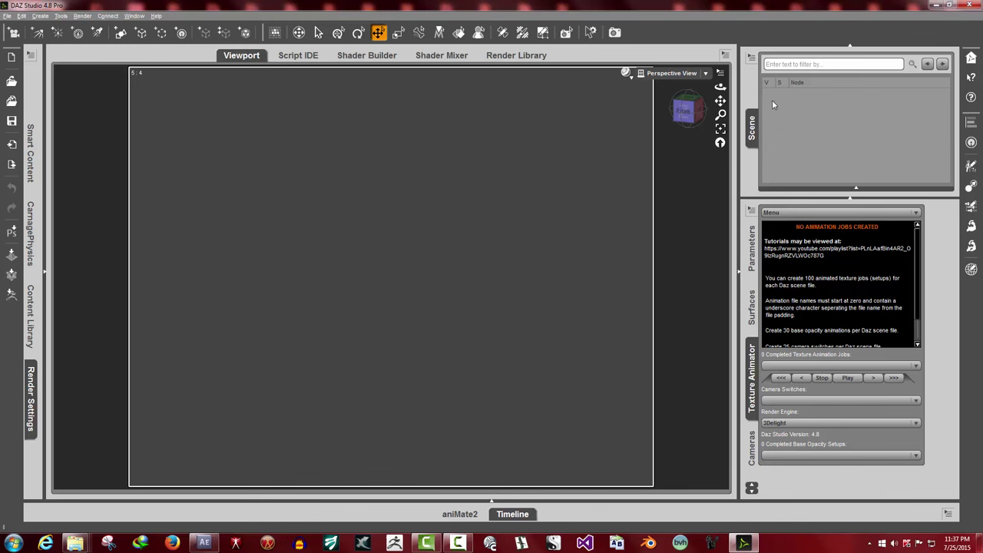
click(807, 215)
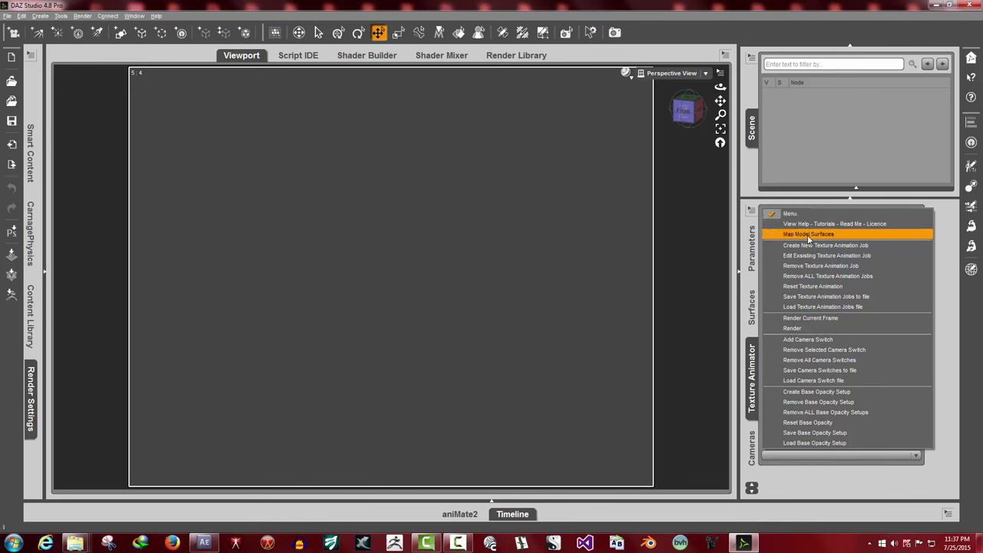
click(851, 135)
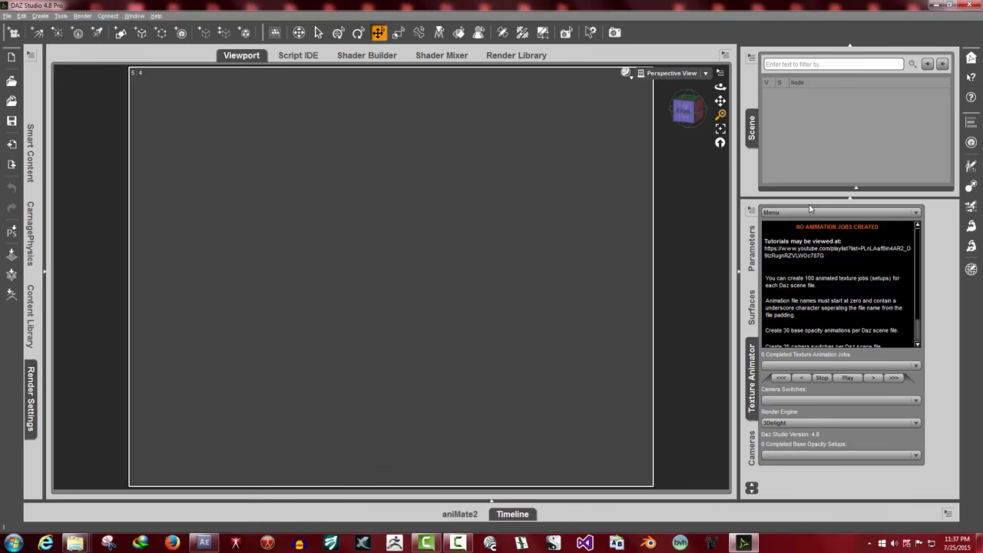
click(808, 215)
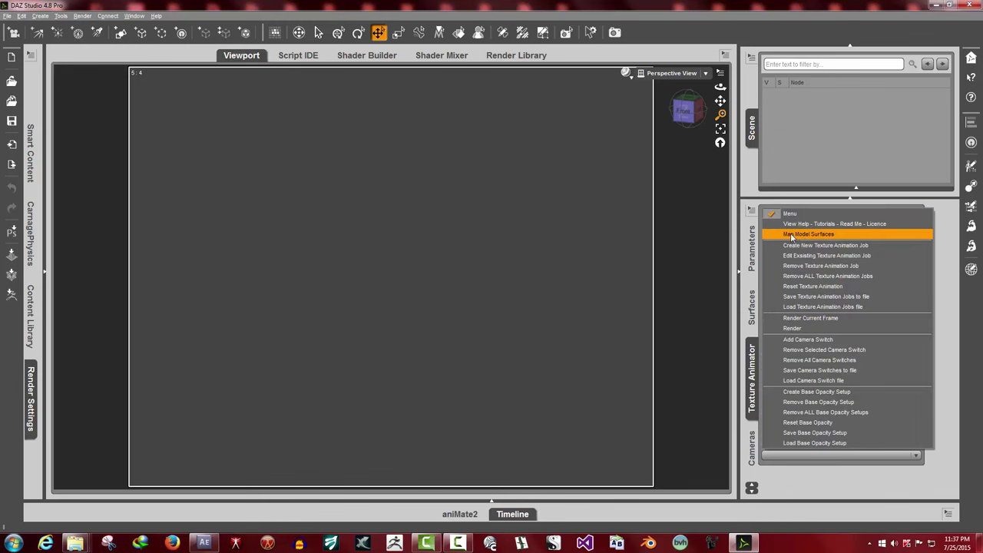
click(770, 89)
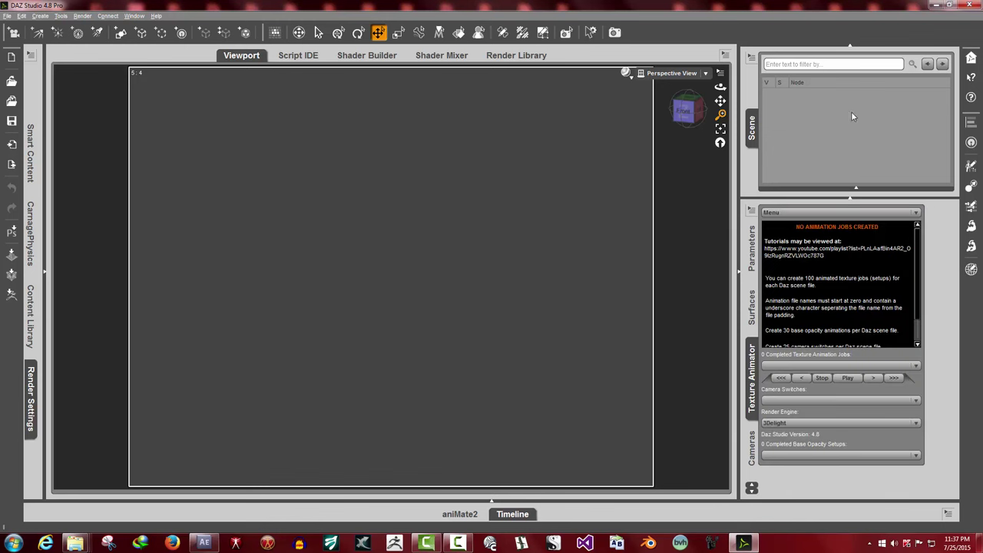
click(809, 214)
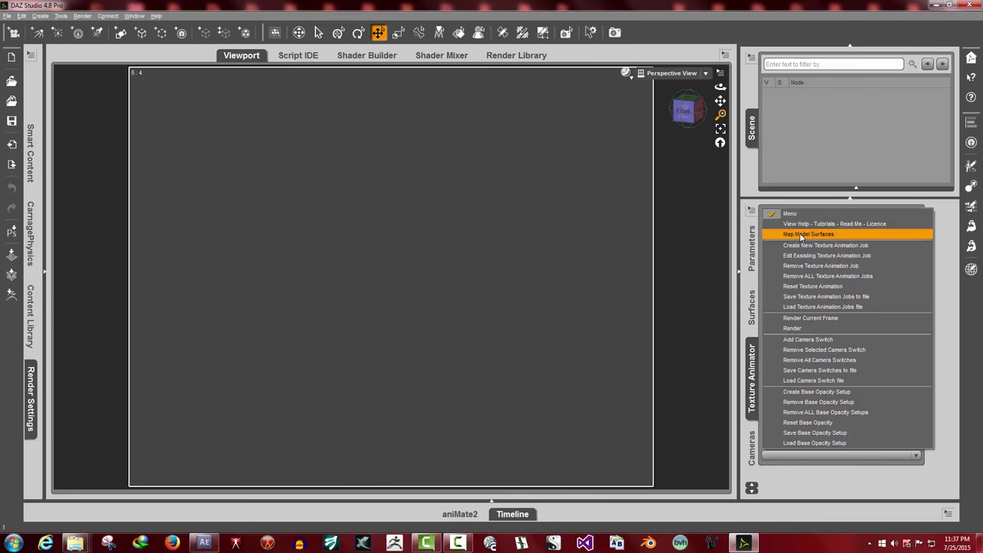
click(831, 155)
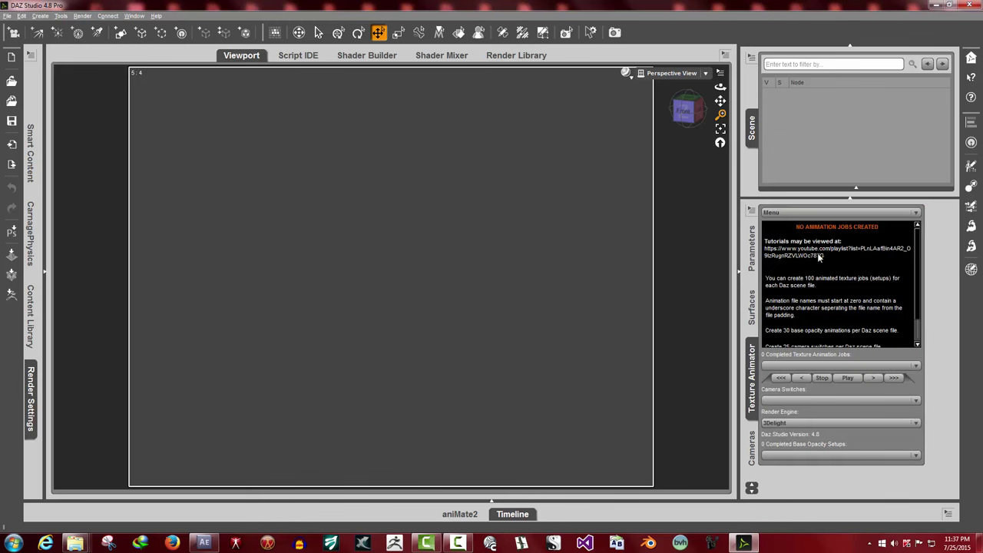
click(810, 212)
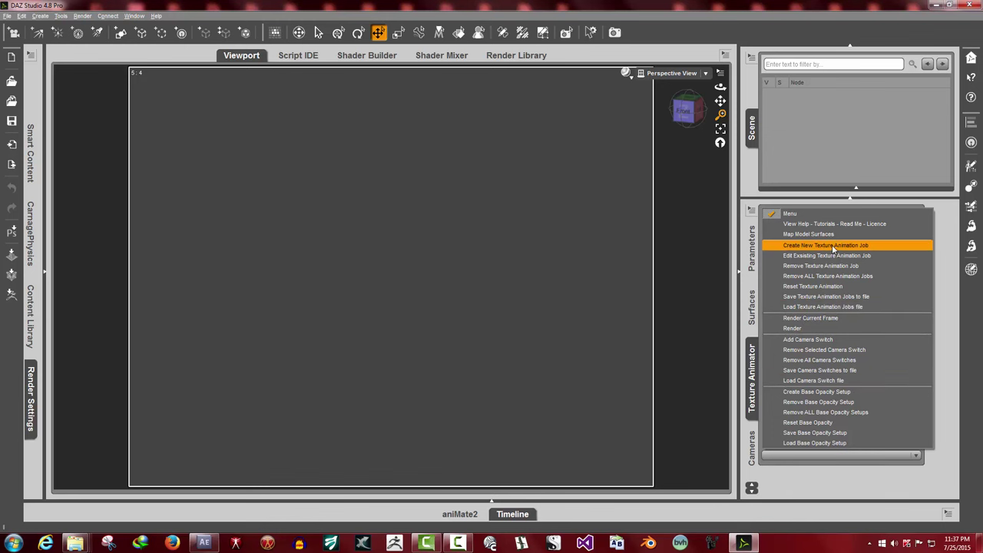
click(843, 149)
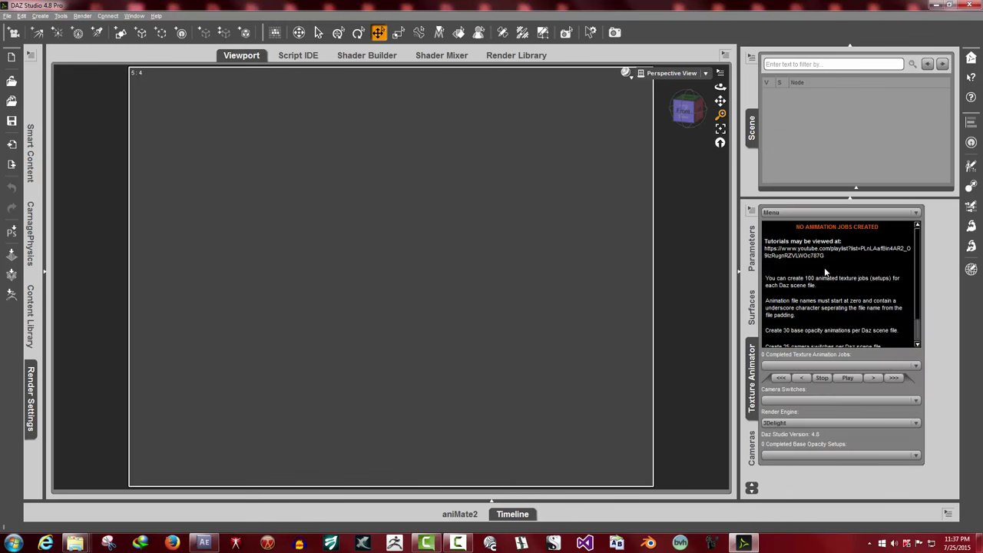
scroll(824, 269, down, 1)
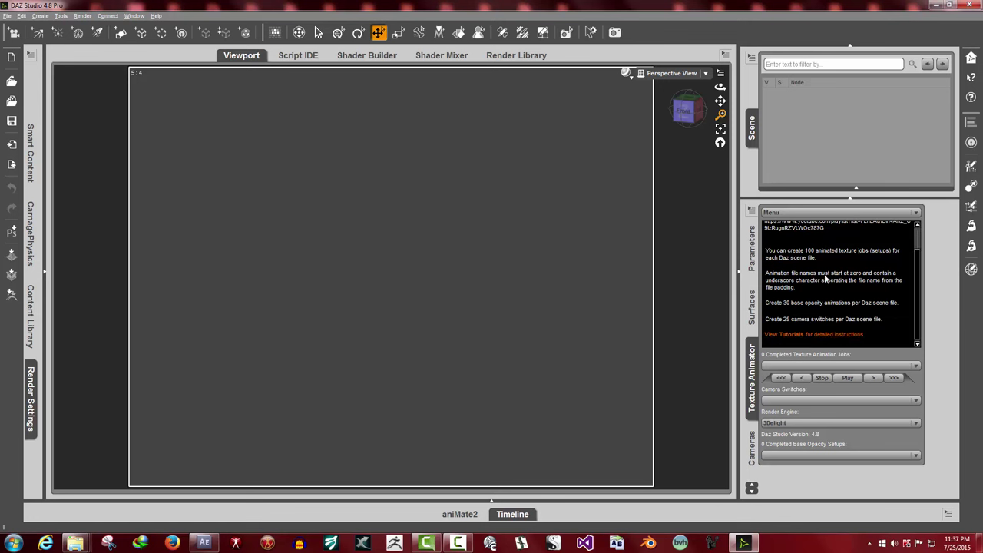
scroll(825, 279, up, 1)
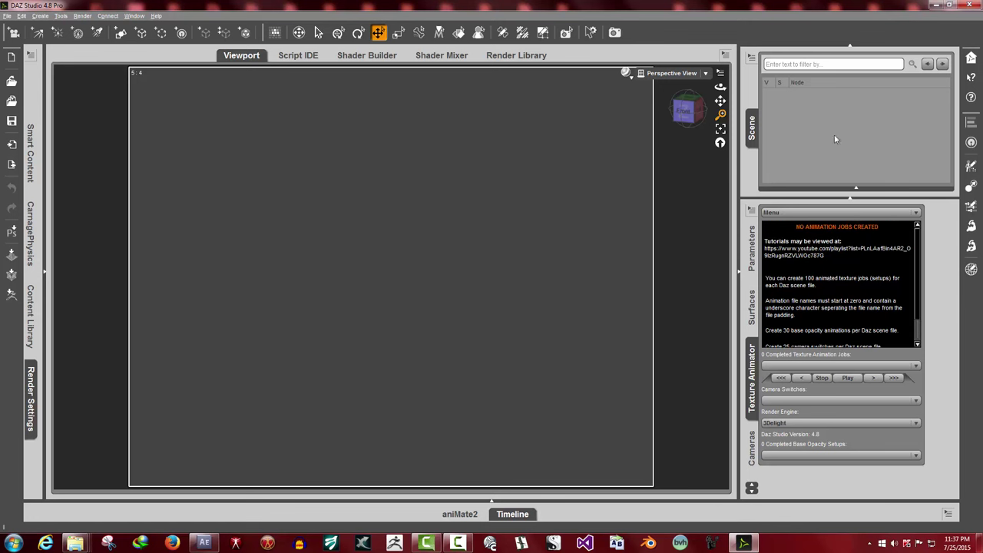